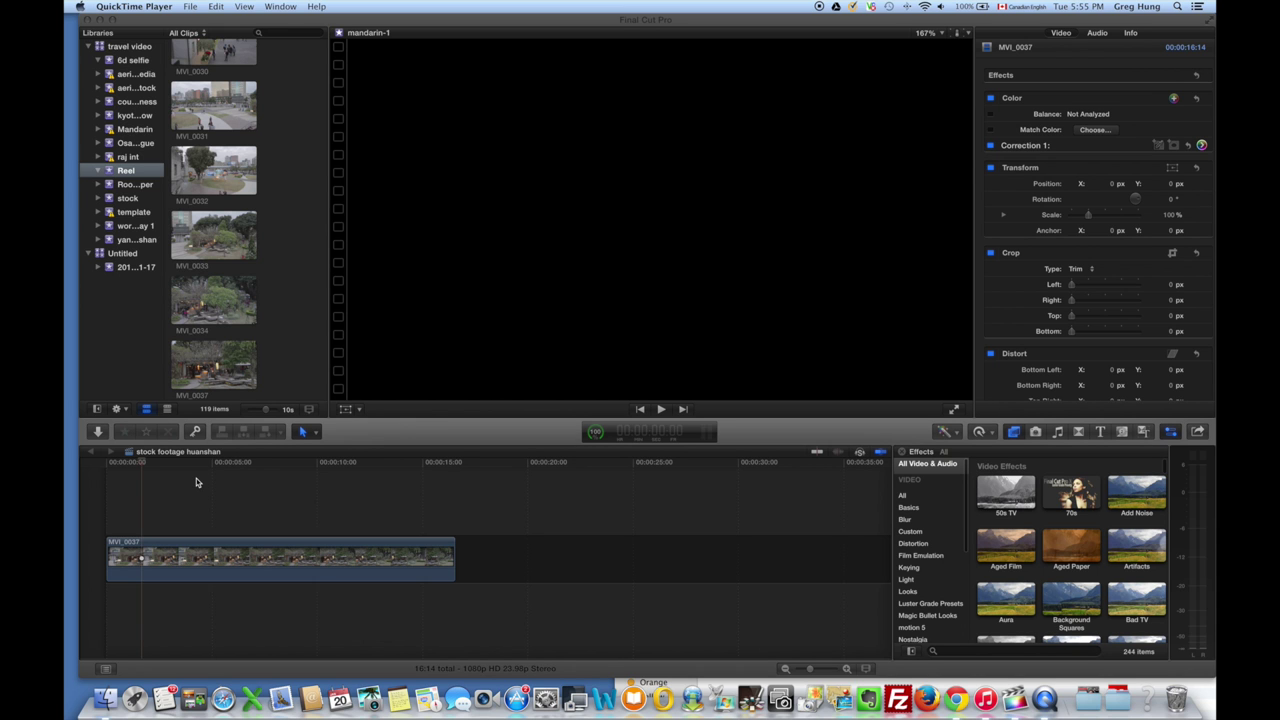
- Bring Final Cut Pro forward with the stock footage huanshan project and its MVI_0037 clip
{"action": "left_click", "coordinate": [196, 478]}
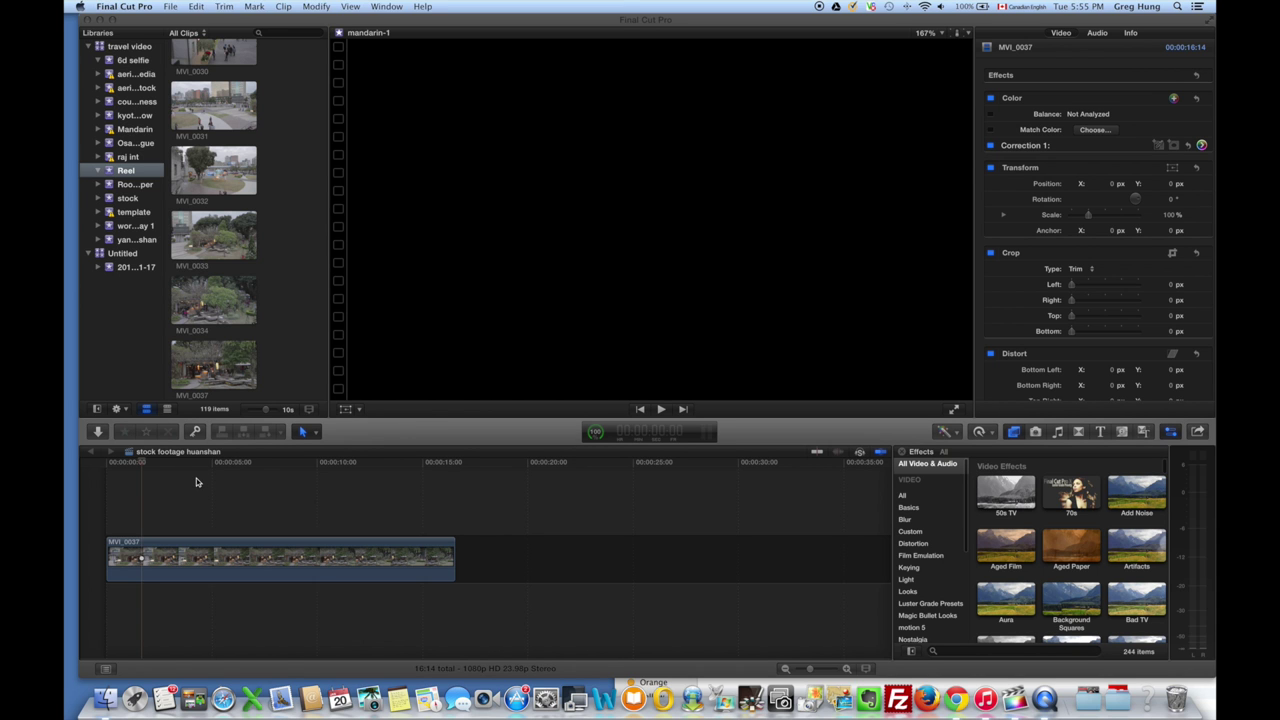
- Play the MVI_0037 clip from its start, then stop playback
{"action": "left_click", "coordinate": [120, 510]}
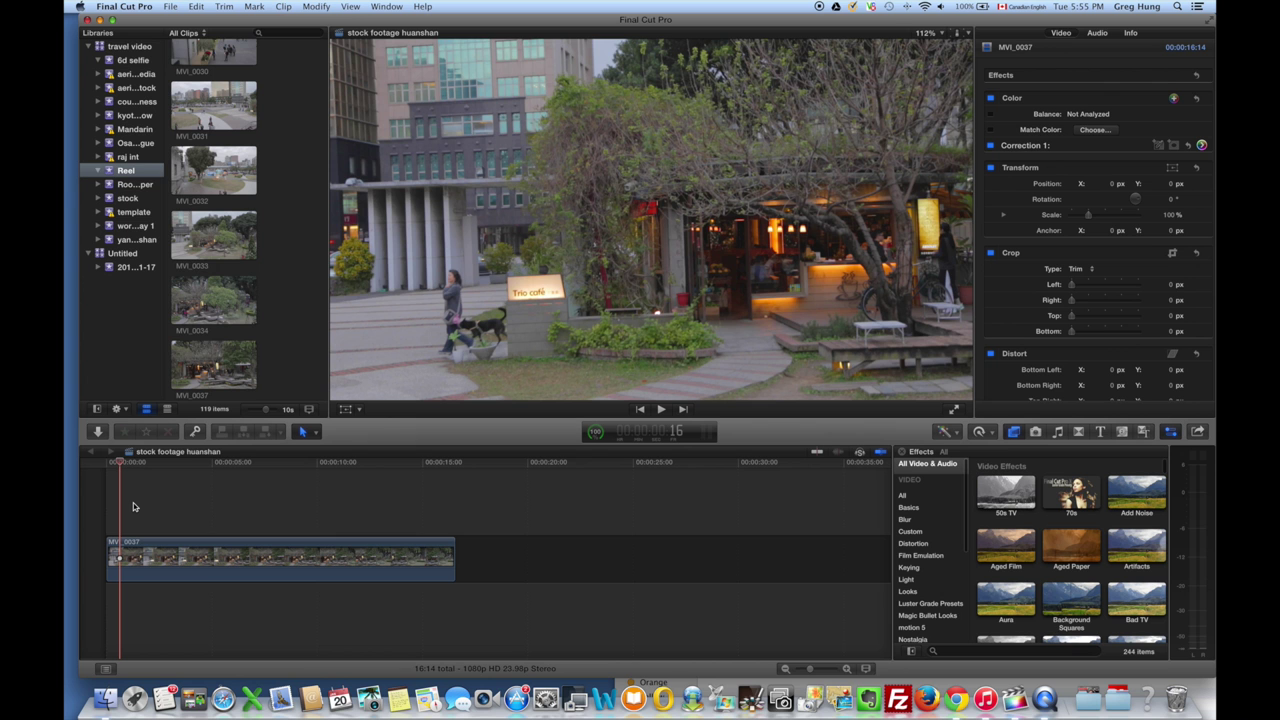
{"action": "key", "text": "space"}
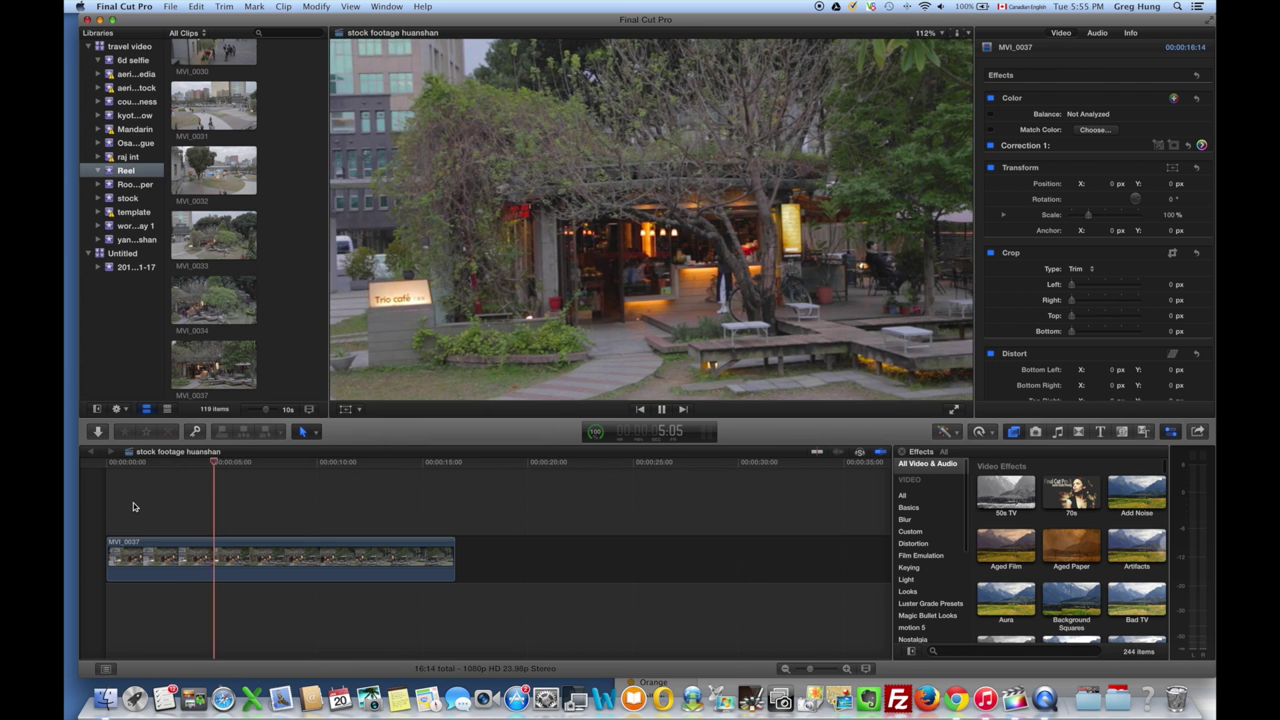
{"action": "key", "text": "space"}
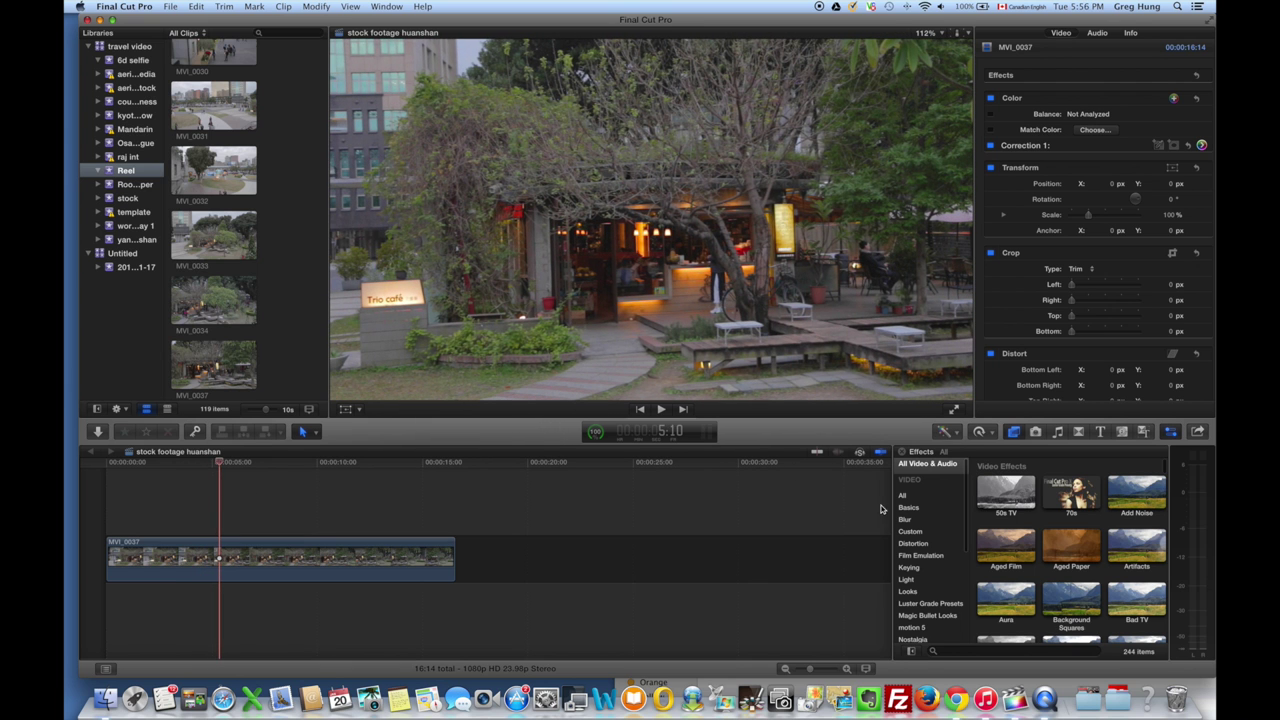
- Apply sharpen filter level4c from the motion 5 effects category to MVI_0037
{"action": "scroll", "coordinate": [926, 567], "scroll_direction": "down", "scroll_amount": 3}
{"action": "left_click", "coordinate": [911, 557]}
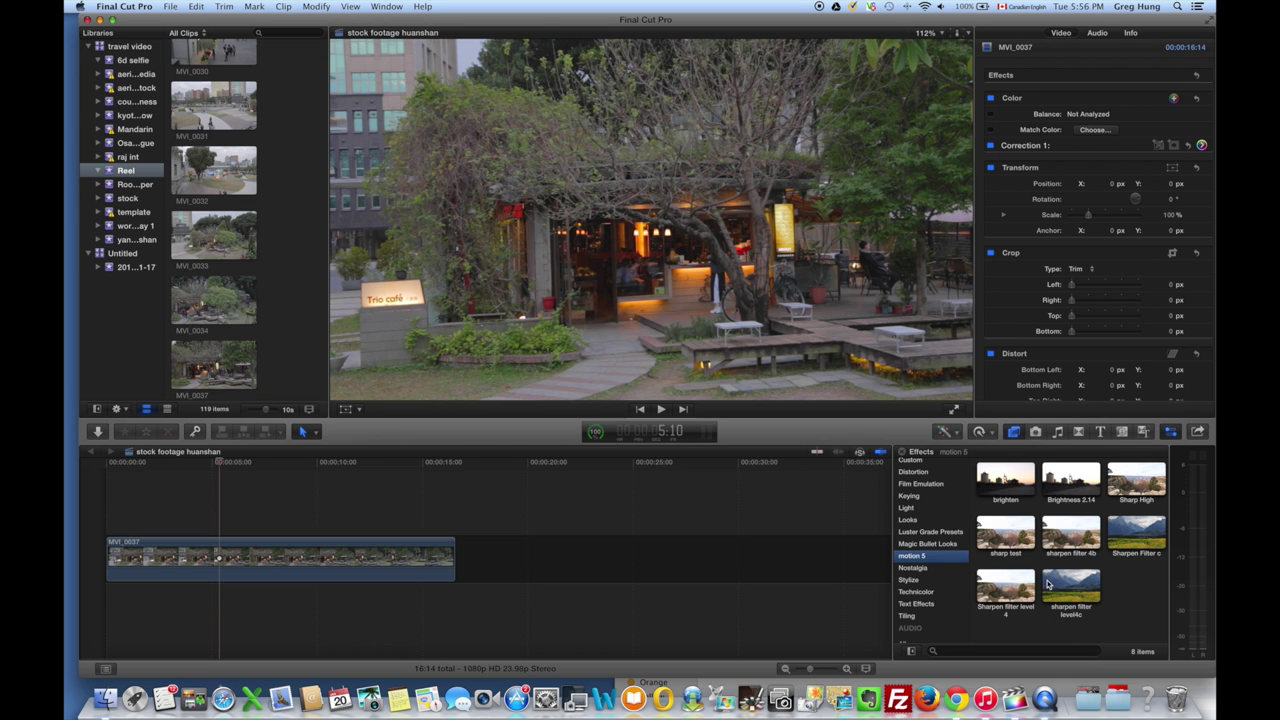
{"action": "left_click_drag", "start_coordinate": [1062, 588], "coordinate": [332, 553]}
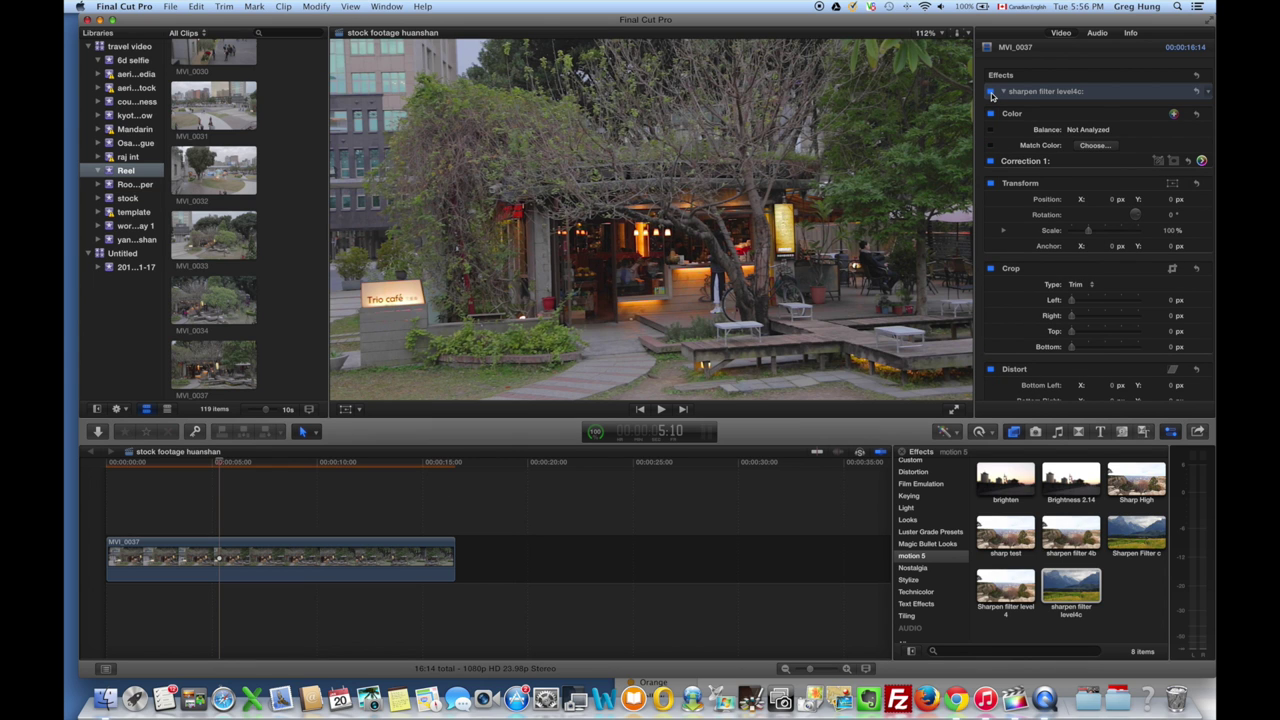
- Toggle the sharpen effect off, on and off to compare, leaving it disabled
{"action": "left_click", "coordinate": [990, 92]}
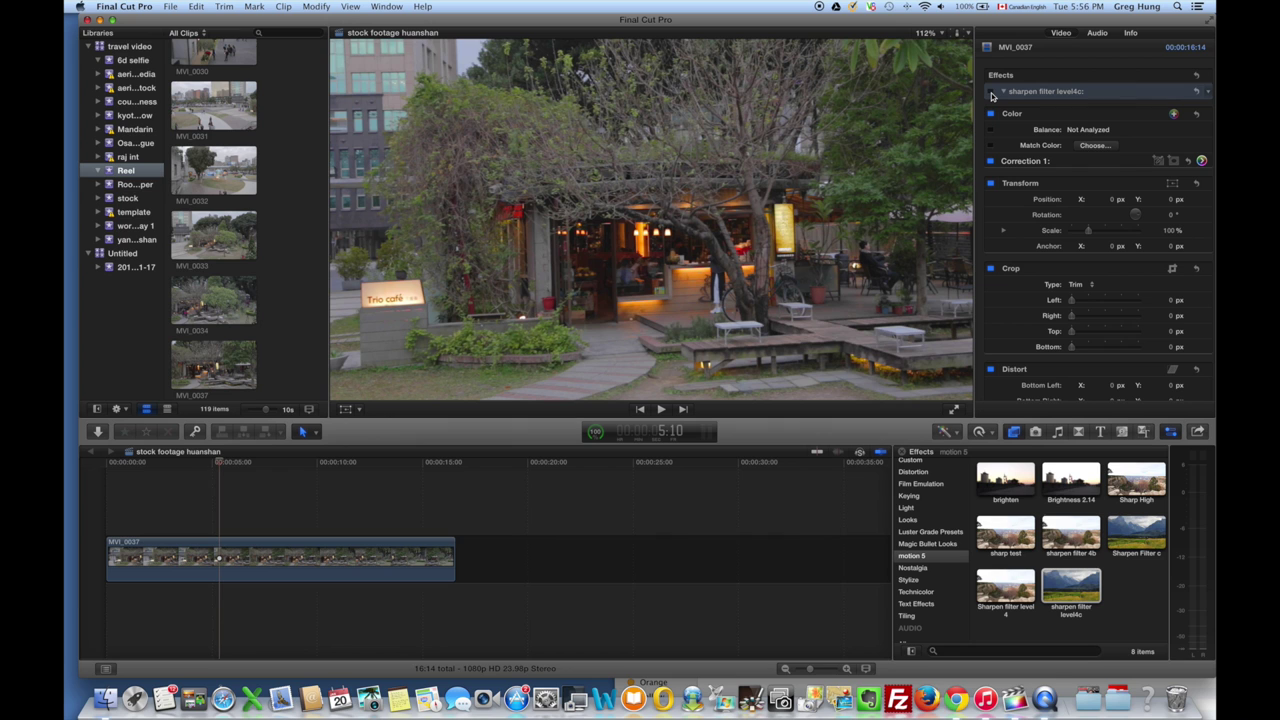
{"action": "left_click", "coordinate": [990, 92]}
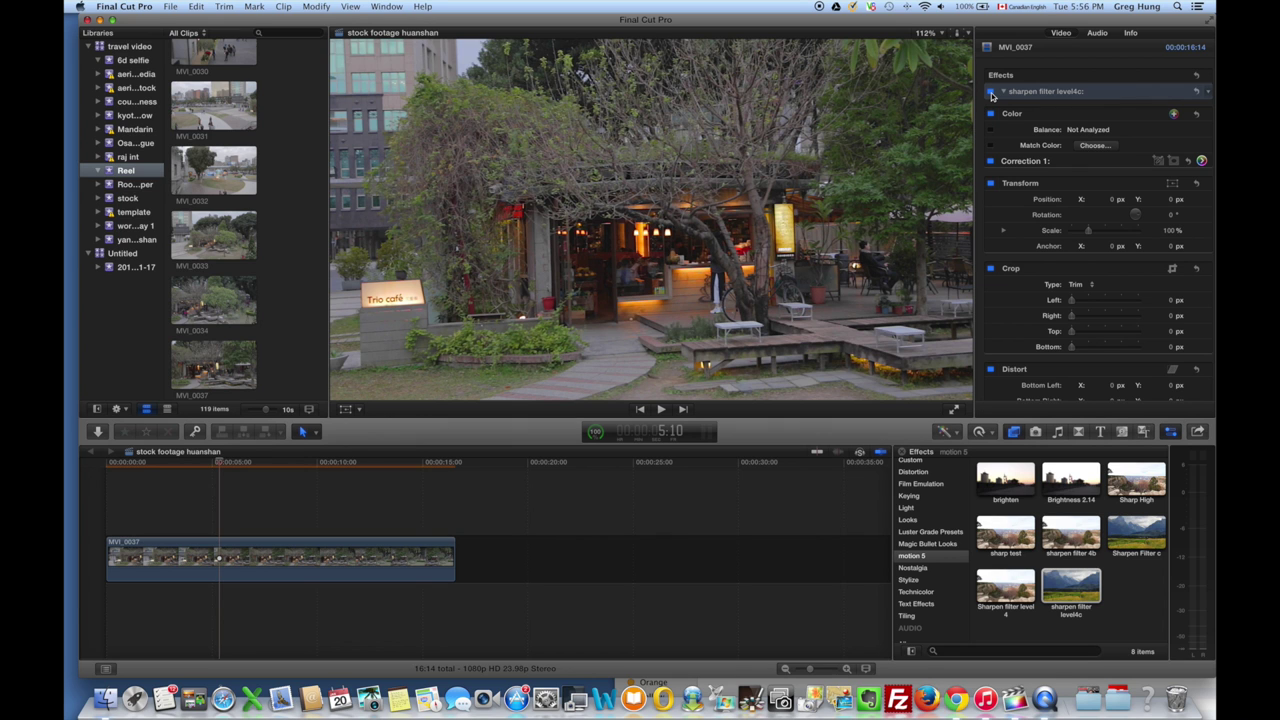
{"action": "left_click", "coordinate": [990, 92]}
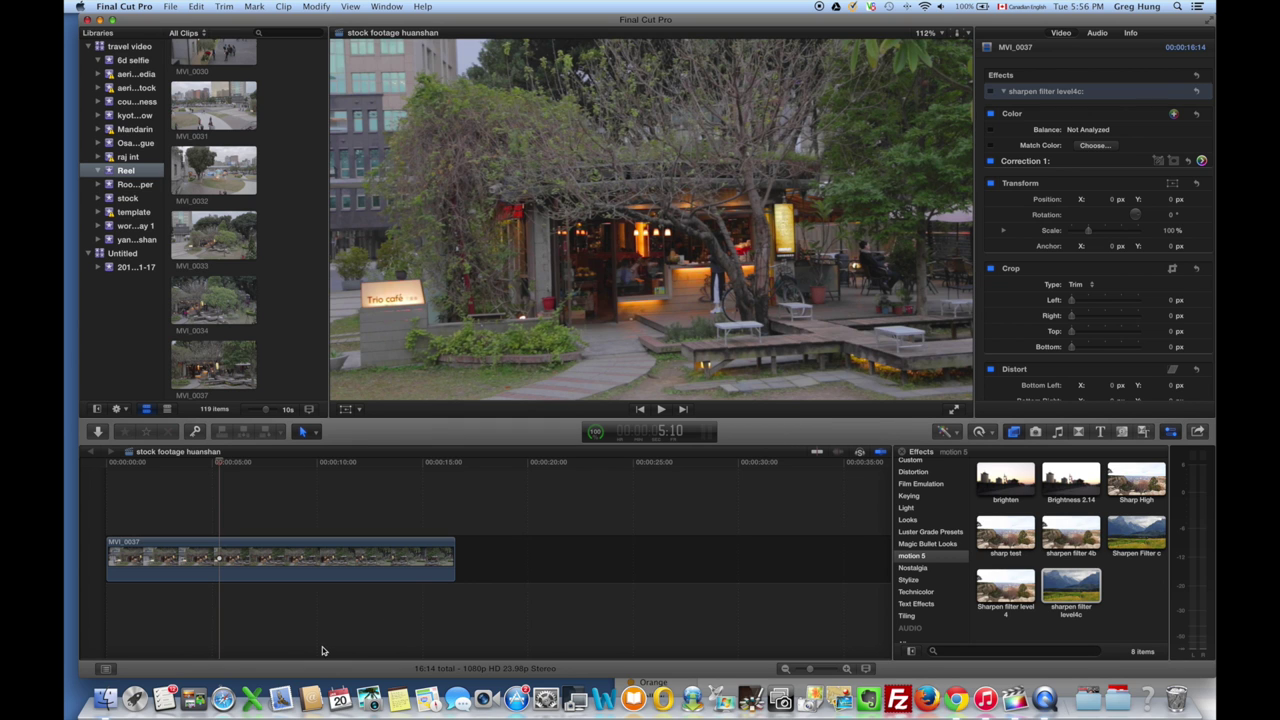
{"action": "left_click", "coordinate": [105, 699]}
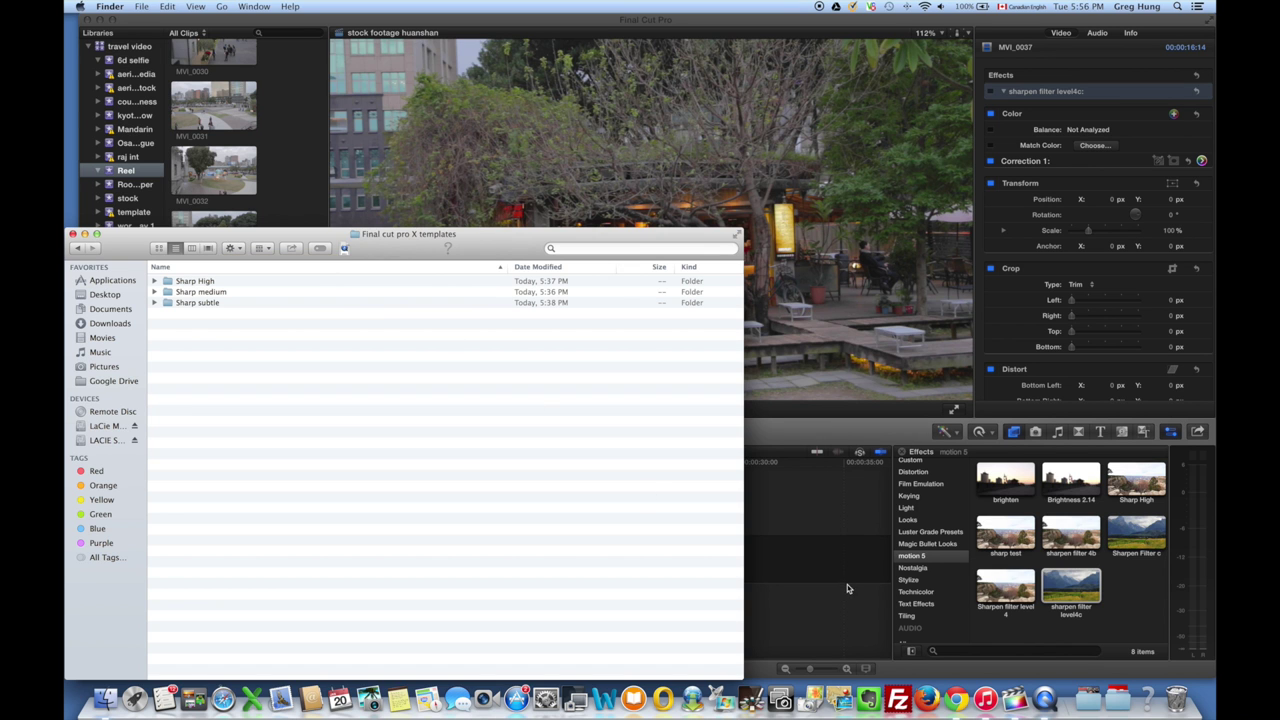
- Scroll through the Applications stack in the Dock, then close it
{"action": "left_click", "coordinate": [1108, 700]}
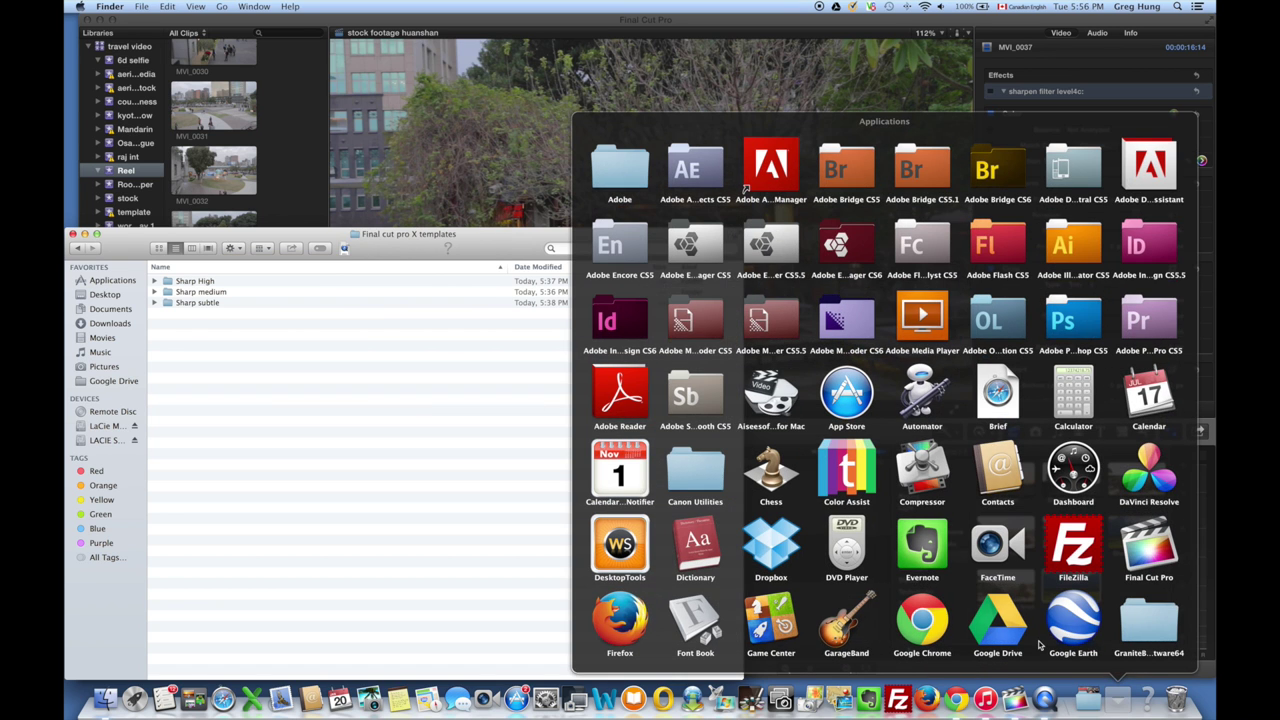
{"action": "scroll", "coordinate": [1127, 578], "scroll_direction": "down", "scroll_amount": 10}
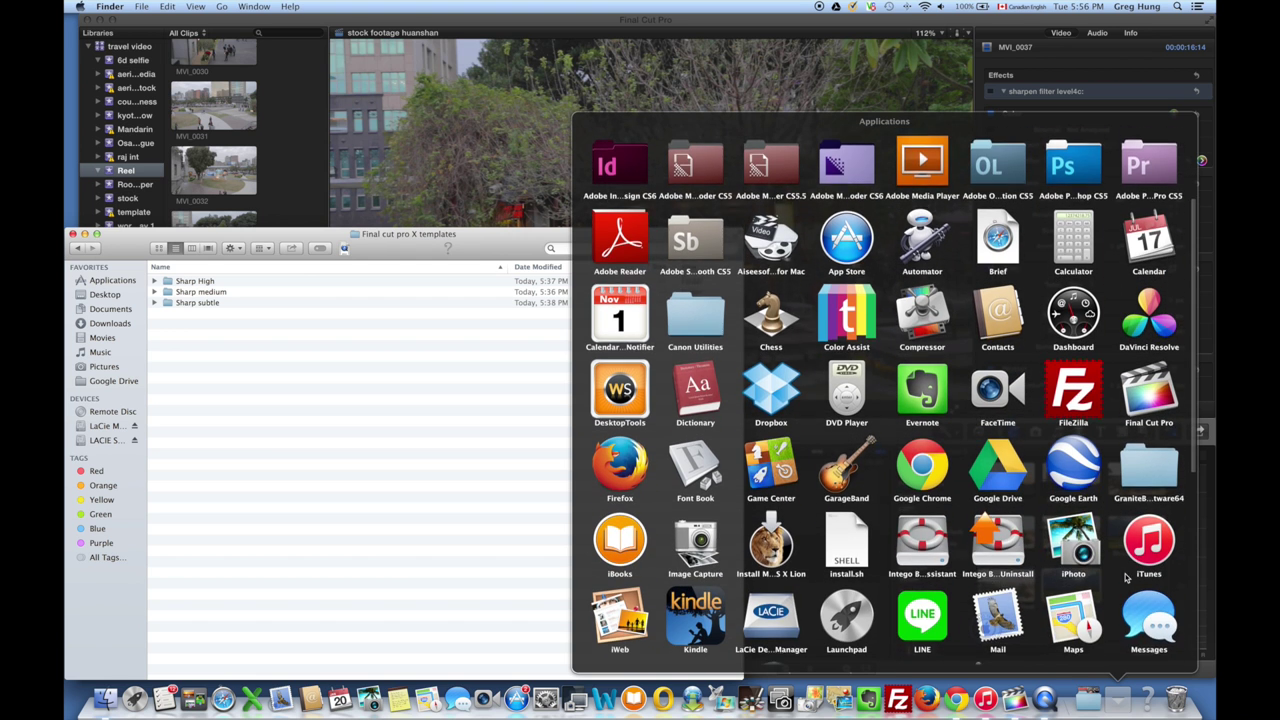
{"action": "scroll", "coordinate": [1127, 578], "scroll_direction": "down", "scroll_amount": 2}
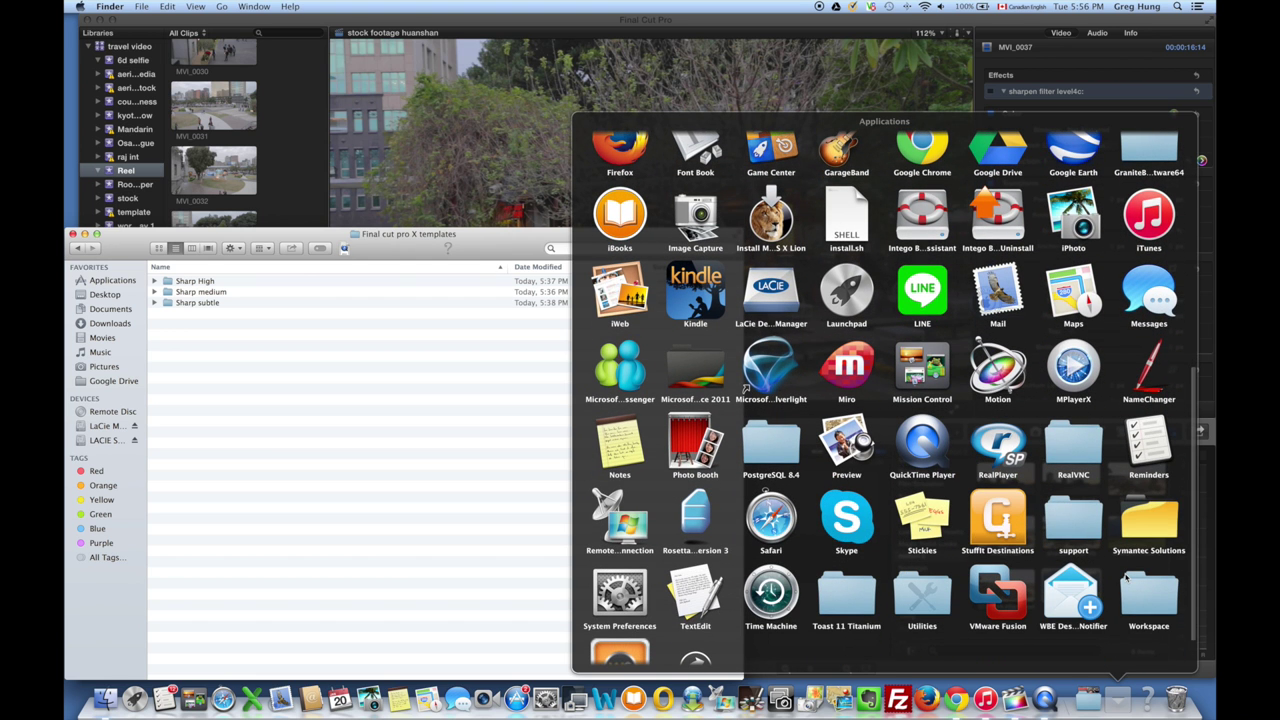
{"action": "scroll", "coordinate": [1127, 578], "scroll_direction": "up", "scroll_amount": 3}
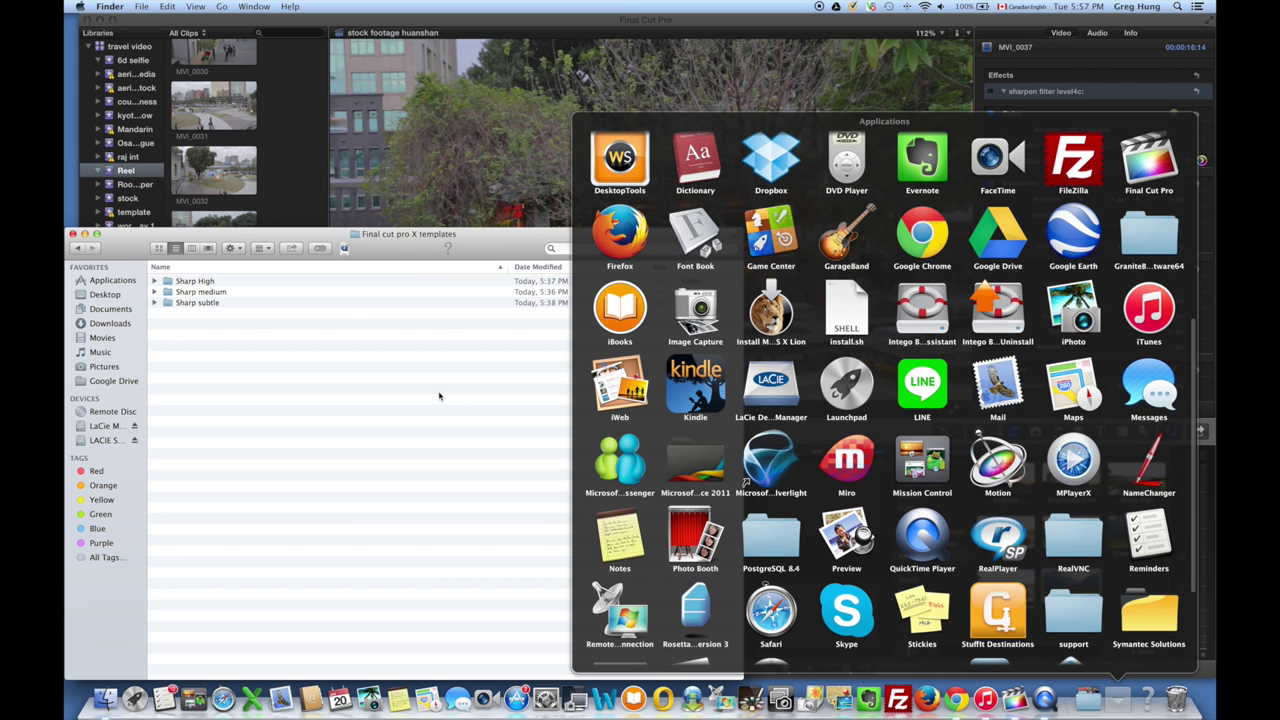
{"action": "left_click", "coordinate": [210, 268]}
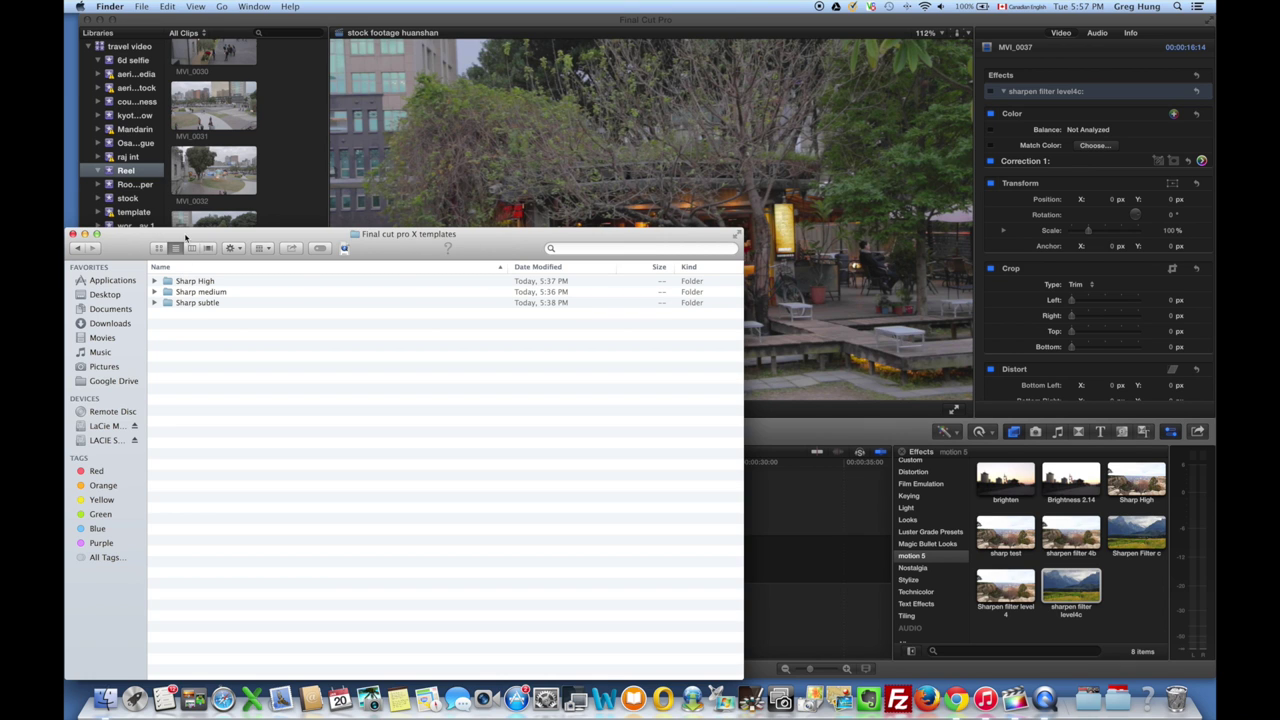
{"action": "left_click", "coordinate": [143, 7]}
- In a new Finder window, go to Movies > Motion Templates > motion 5
{"action": "left_click", "coordinate": [152, 21]}
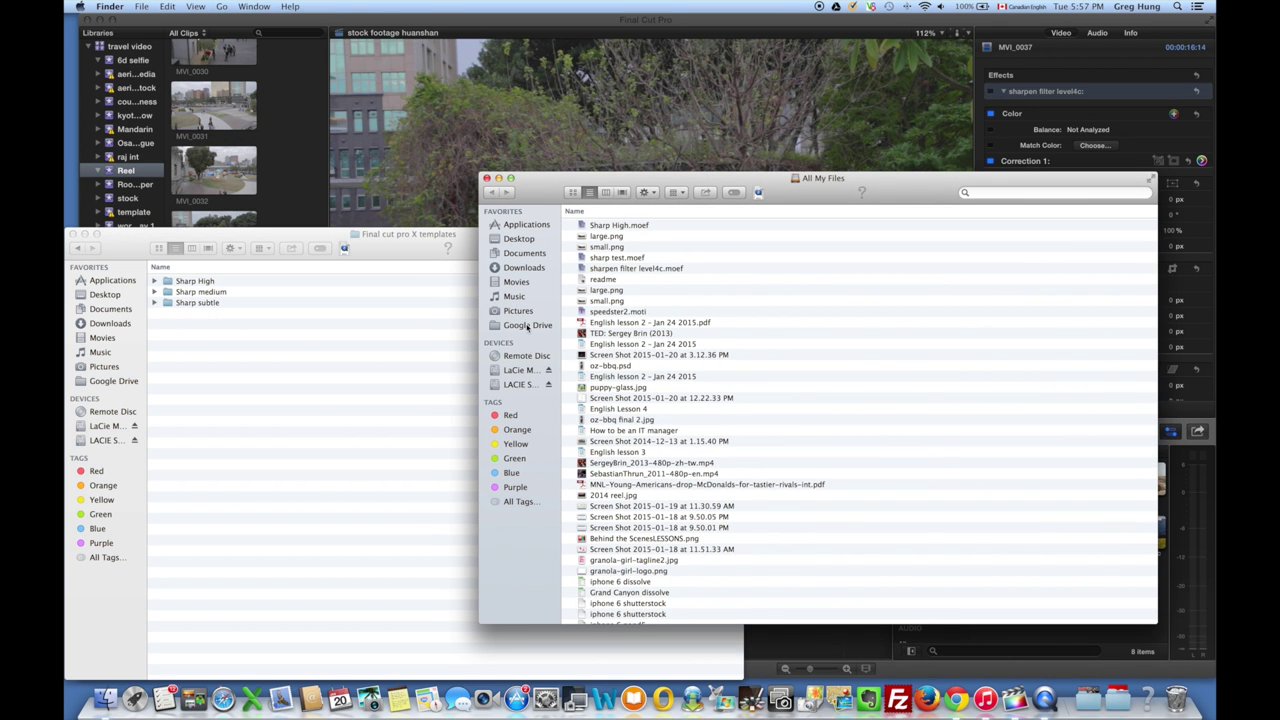
{"action": "left_click", "coordinate": [517, 281]}
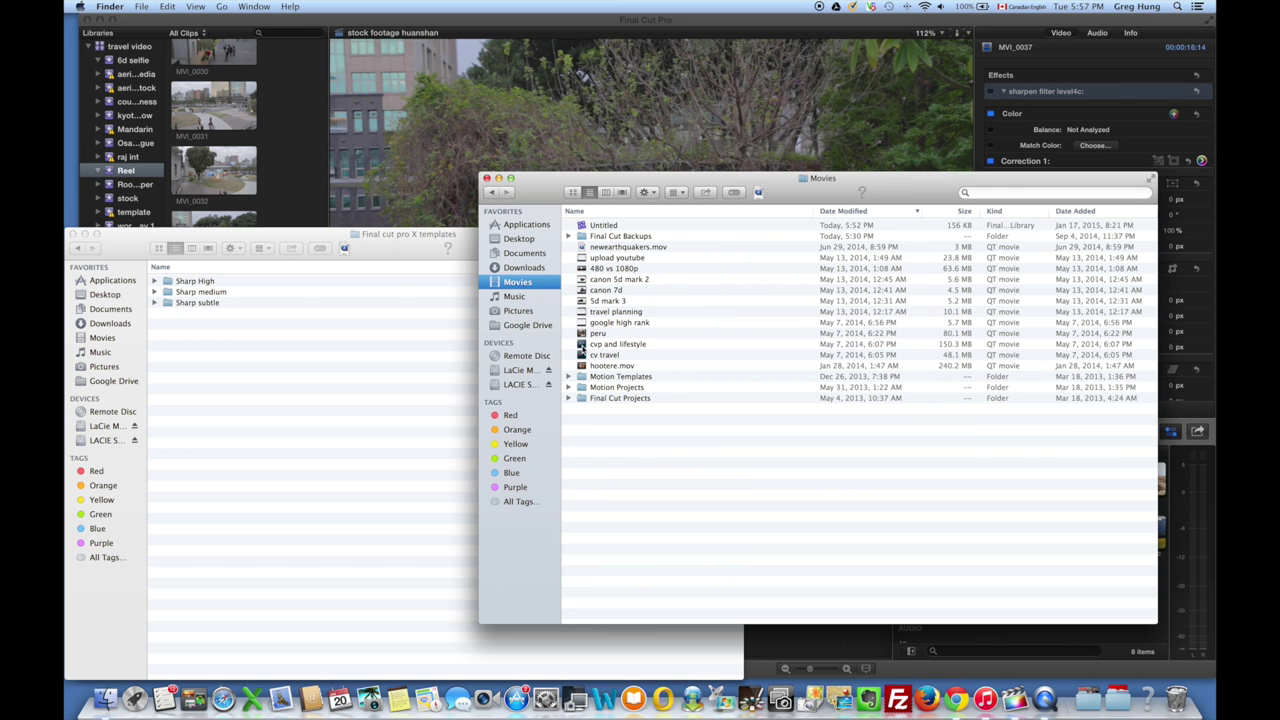
{"action": "double_click", "coordinate": [609, 376]}
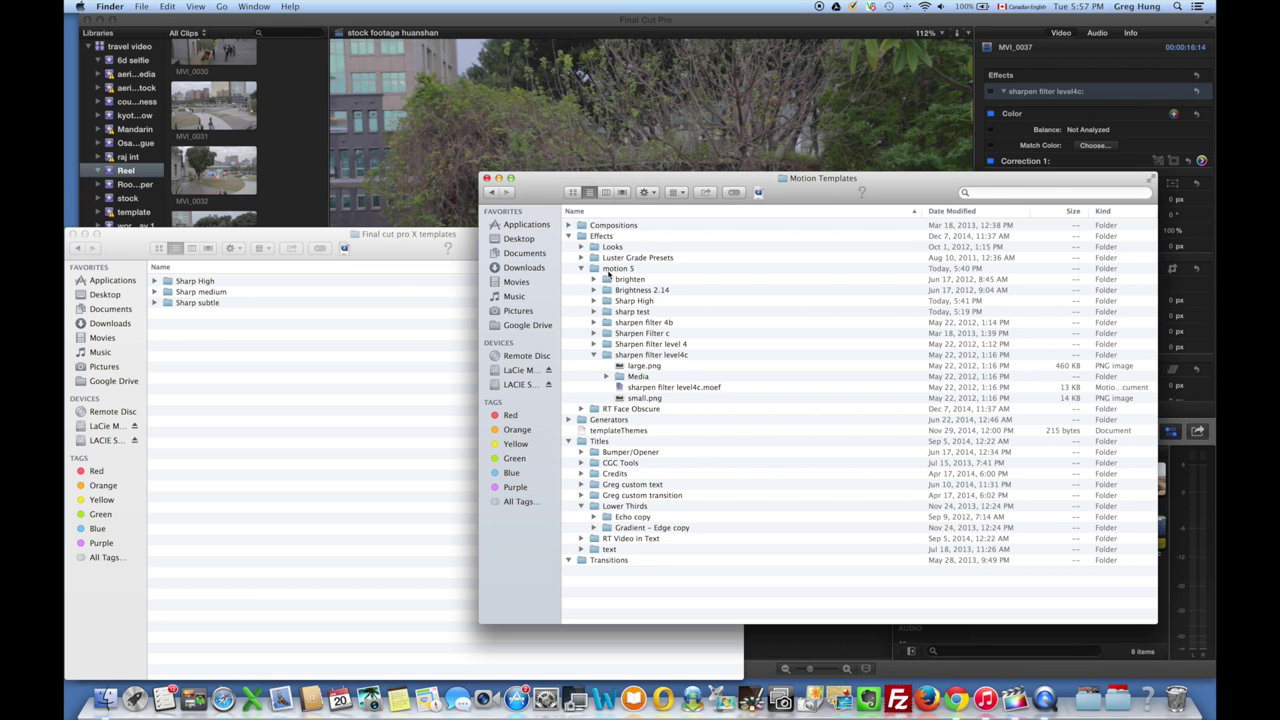
{"action": "double_click", "coordinate": [607, 270]}
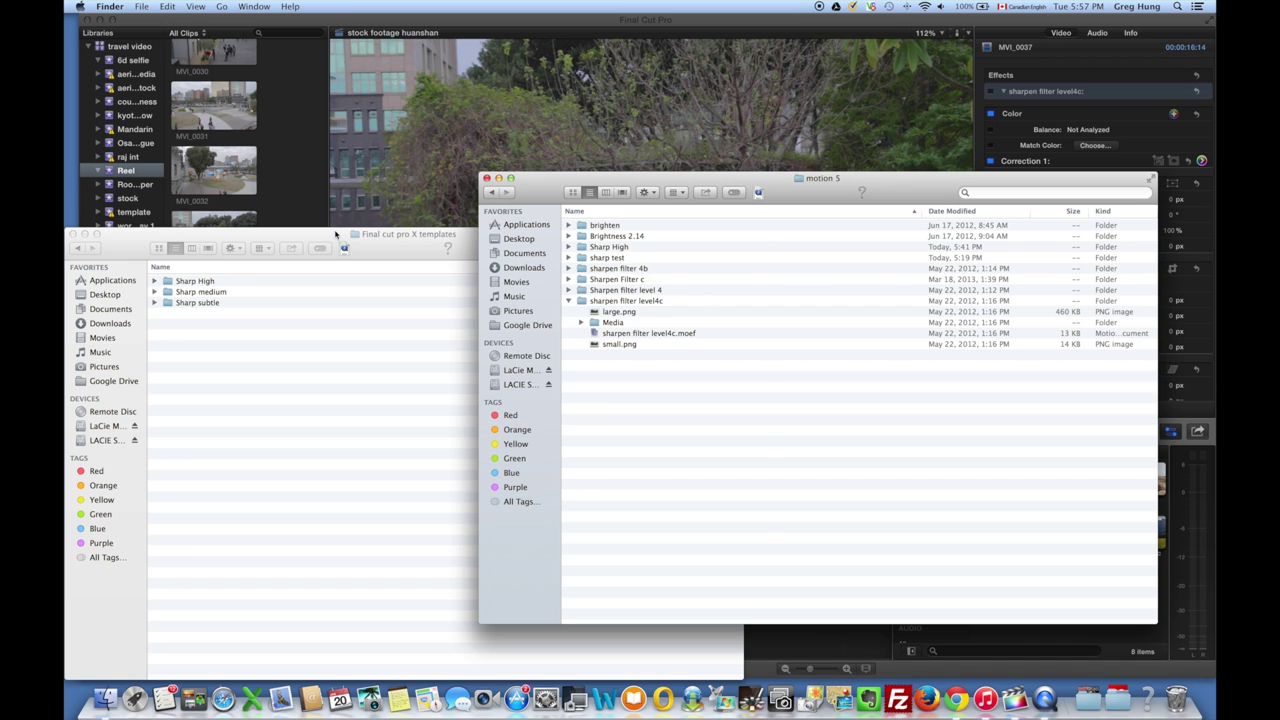
- Select the Sharp medium folder in the templates window and open it inside motion 5
{"action": "left_click", "coordinate": [335, 233]}
{"action": "left_click", "coordinate": [210, 291]}
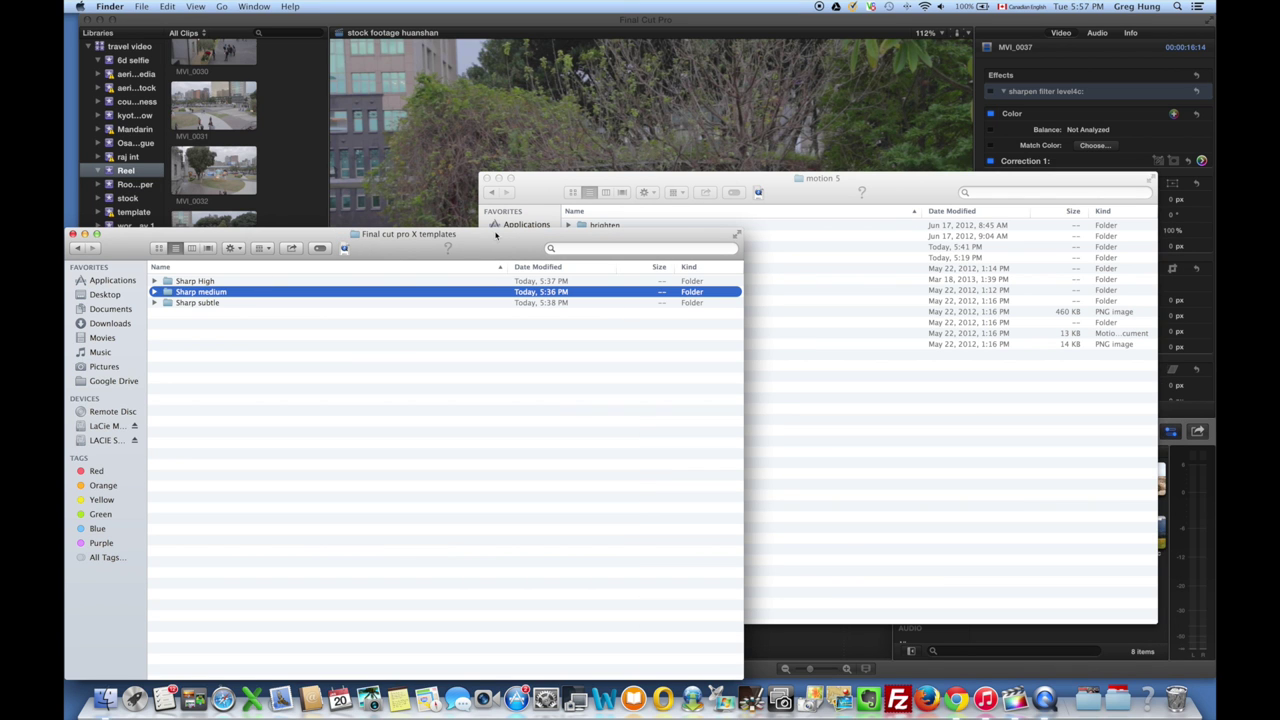
{"action": "left_click", "coordinate": [628, 183]}
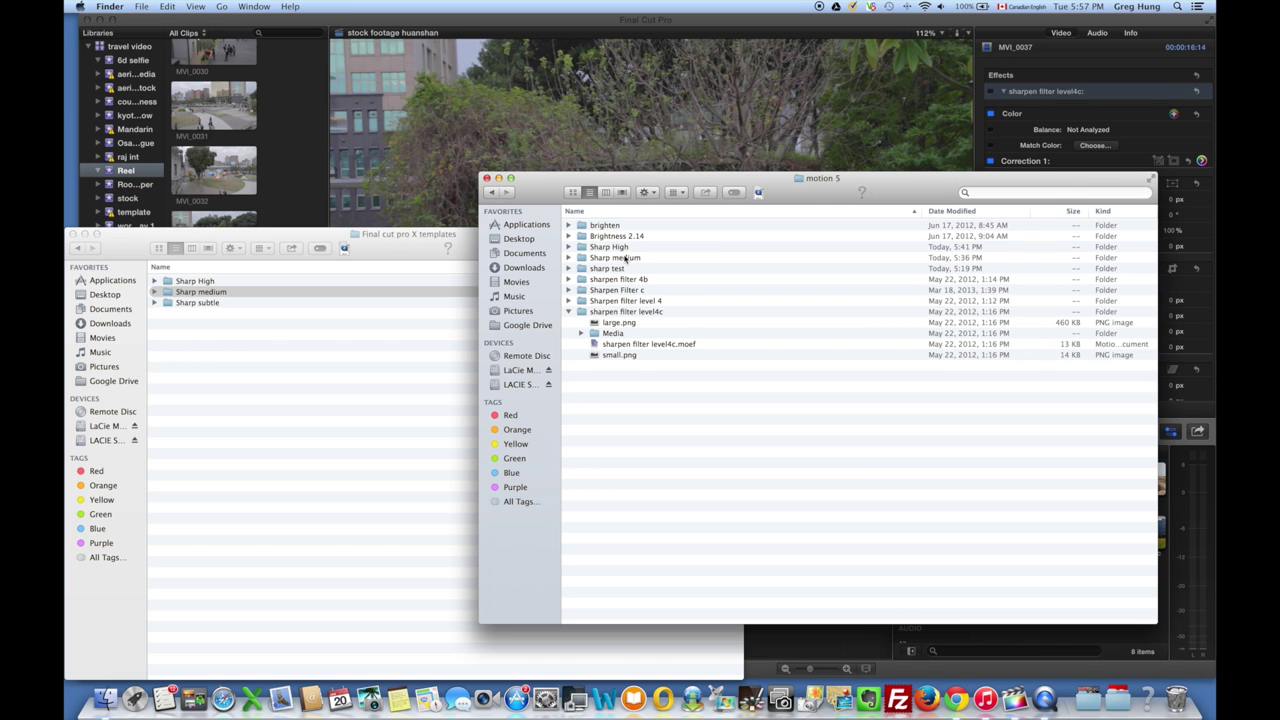
{"action": "double_click", "coordinate": [626, 258]}
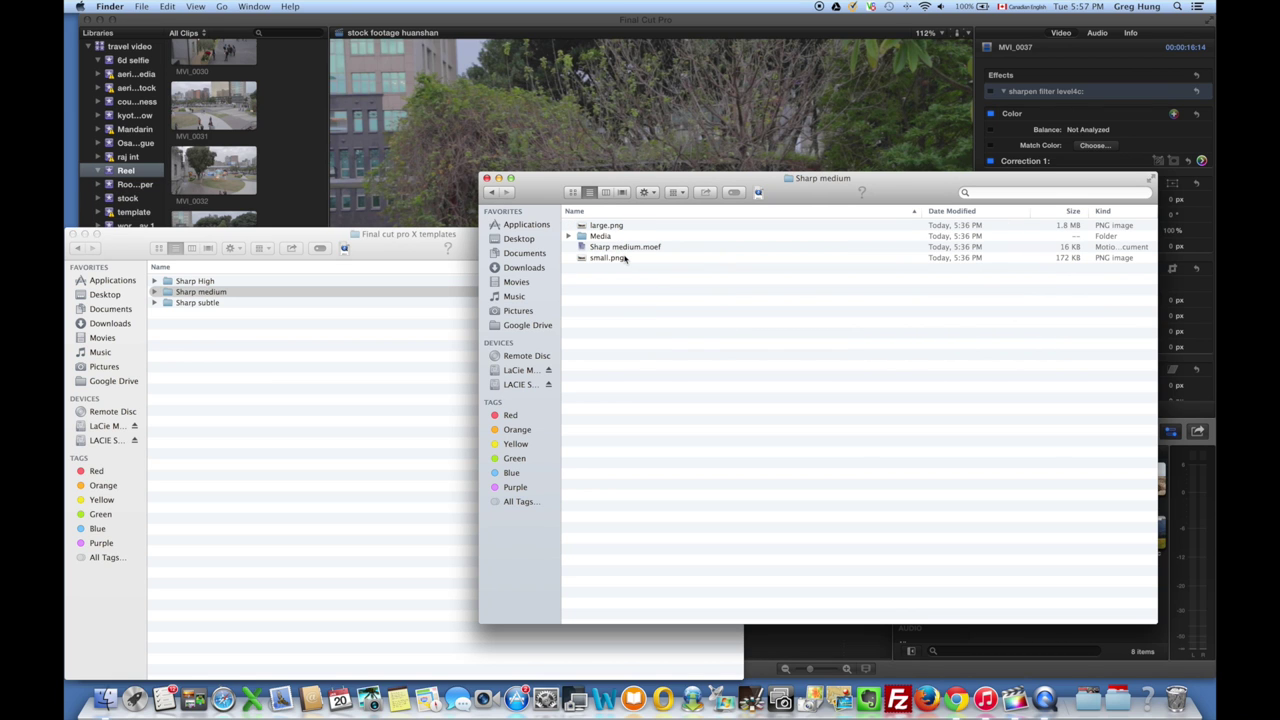
- Open Sharp medium.moef's Publish Template settings and clear the placeholder template name
{"action": "left_click", "coordinate": [618, 247]}
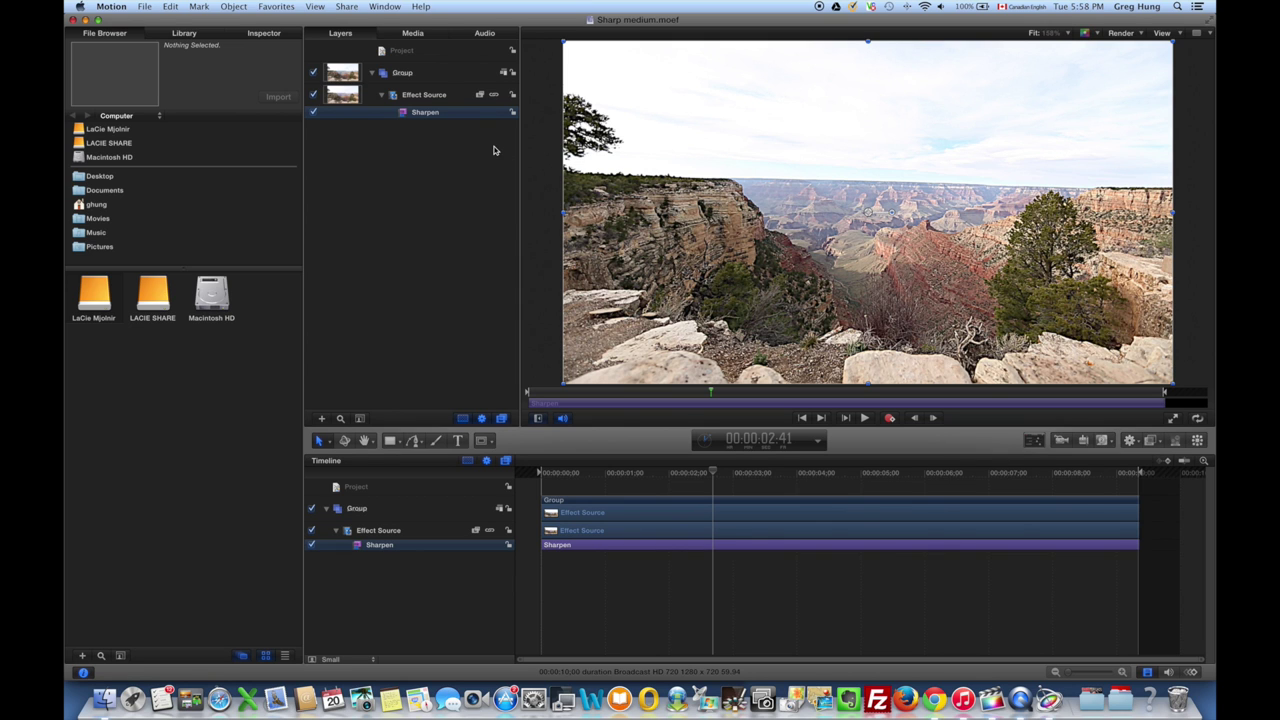
{"action": "left_click", "coordinate": [147, 7]}
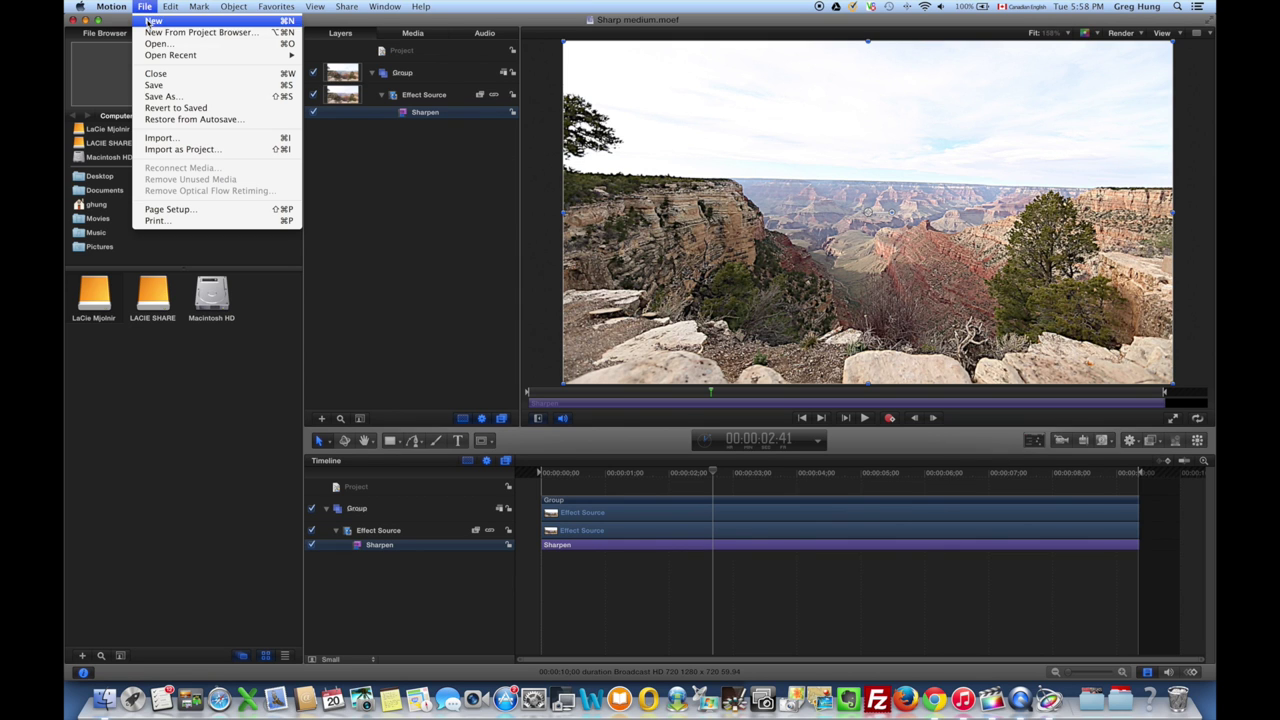
{"action": "left_click", "coordinate": [162, 96]}
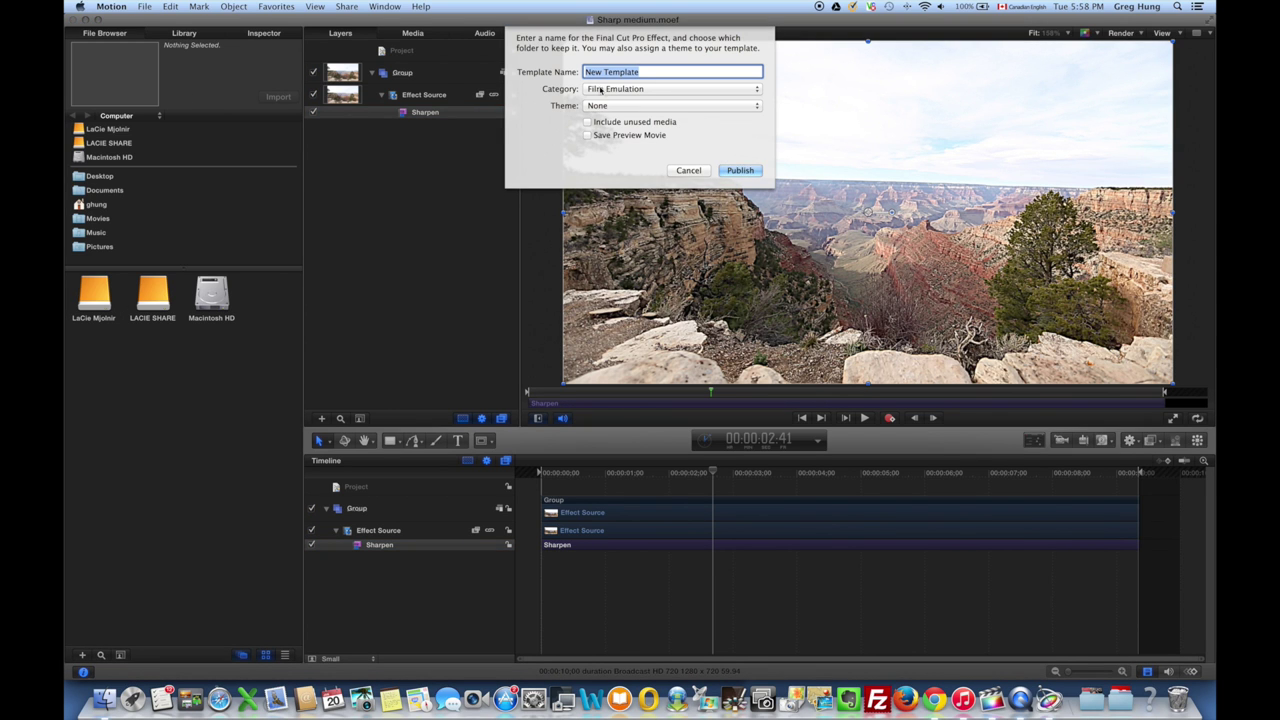
{"action": "left_click", "coordinate": [603, 90]}
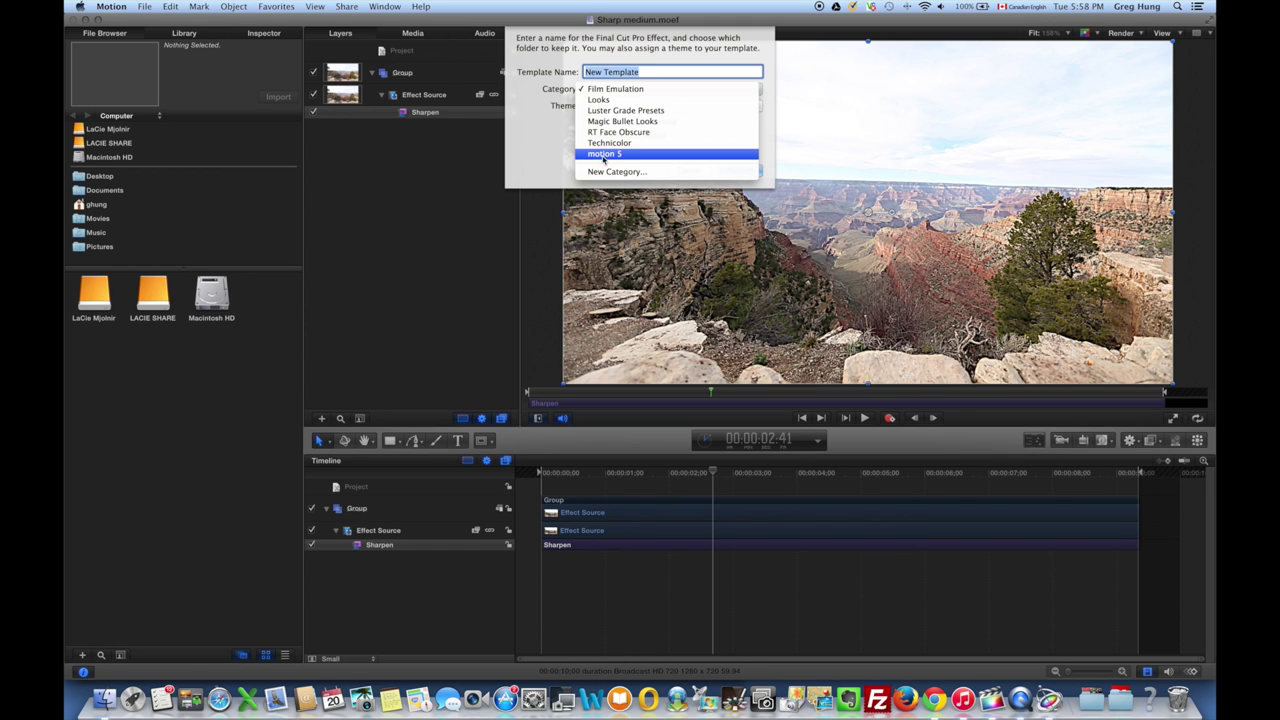
{"action": "left_click", "coordinate": [645, 88]}
{"action": "left_click", "coordinate": [649, 72]}
{"action": "key", "text": "BackSpace"}
{"action": "key", "text": "BackSpace"}
{"action": "key", "text": "BackSpace"}
{"action": "key", "text": "BackSpace"}
{"action": "key", "text": "BackSpace"}
{"action": "key", "text": "BackSpace"}
{"action": "key", "text": "BackSpace"}
{"action": "key", "text": "BackSpace"}
{"action": "key", "text": "BackSpace"}
{"action": "key", "text": "BackSpace"}
{"action": "key", "text": "BackSpace"}
{"action": "key", "text": "BackSpace"}
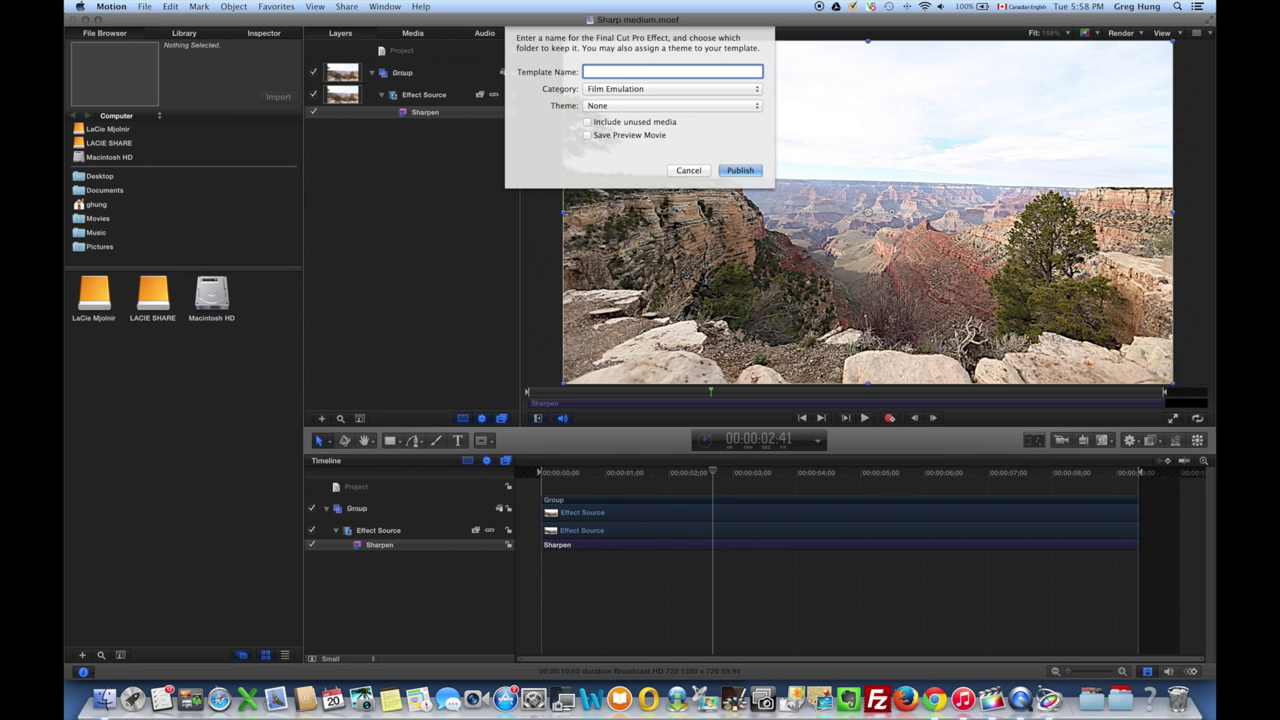
- Create a new effect category named 'Sharpen', then dismiss the publish sheet
{"action": "left_click", "coordinate": [657, 89]}
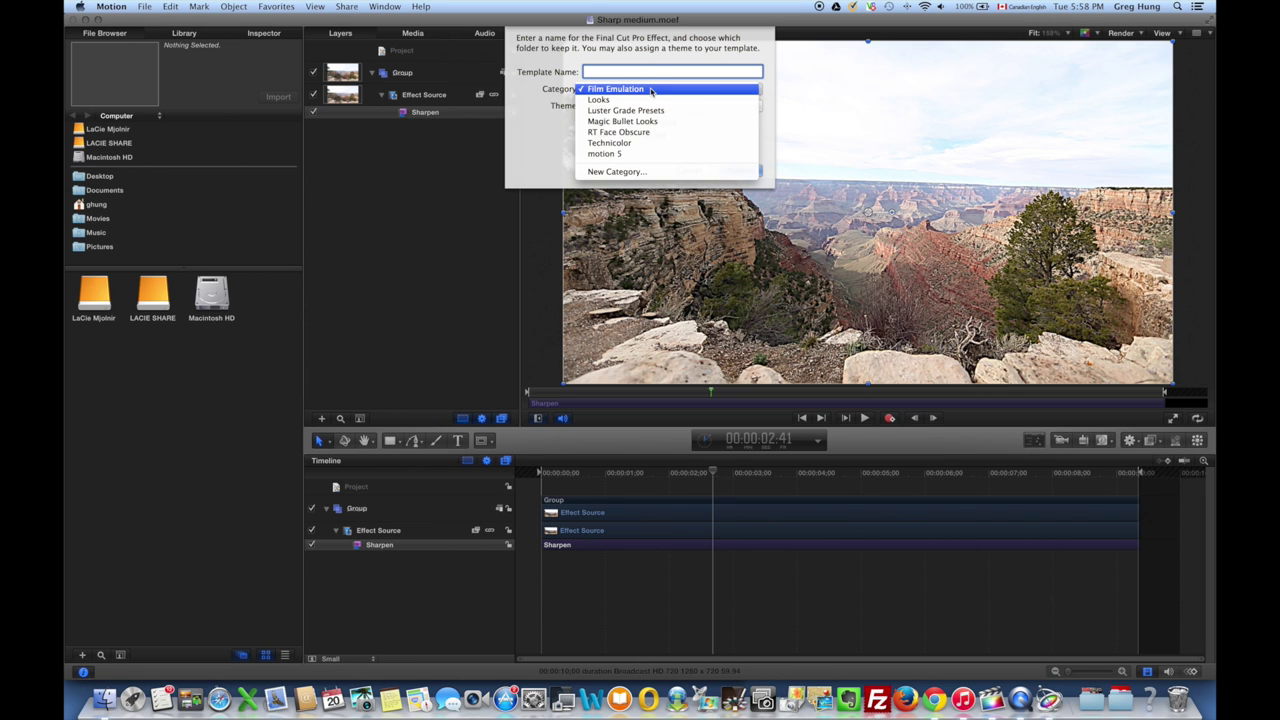
{"action": "left_click", "coordinate": [630, 171]}
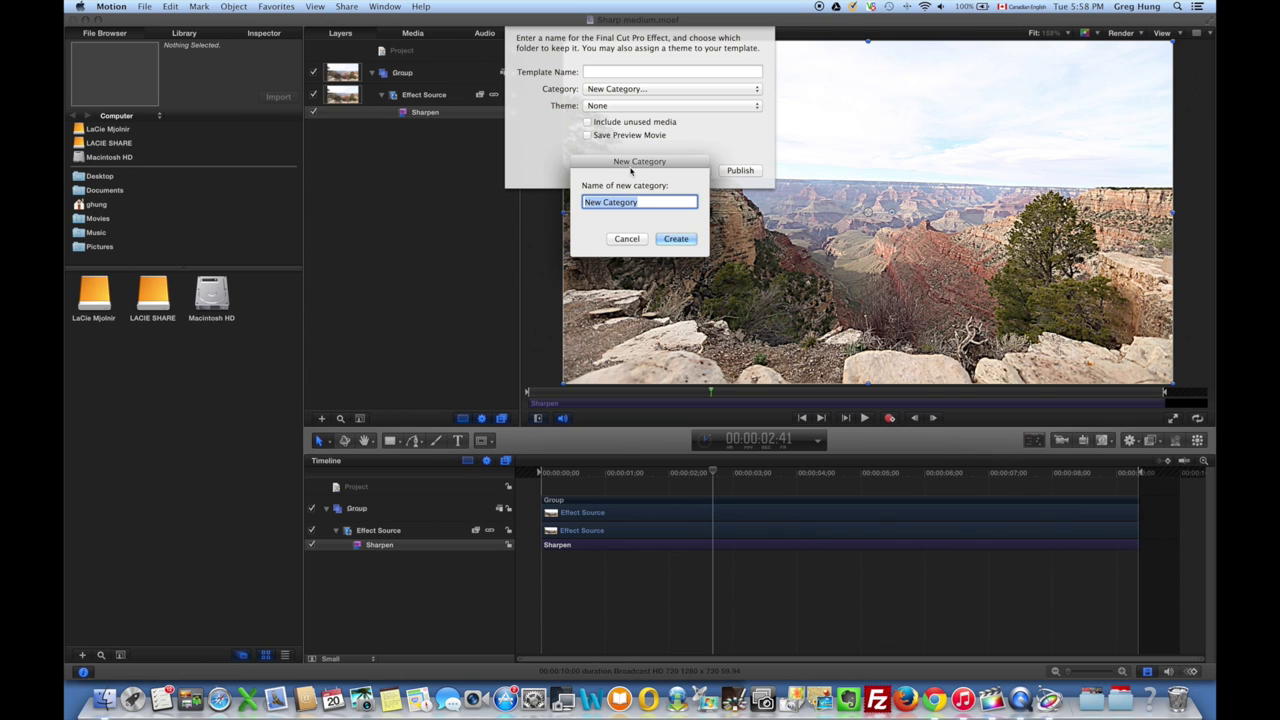
{"action": "type", "text": "Sharpen"}
{"action": "left_click", "coordinate": [676, 238]}
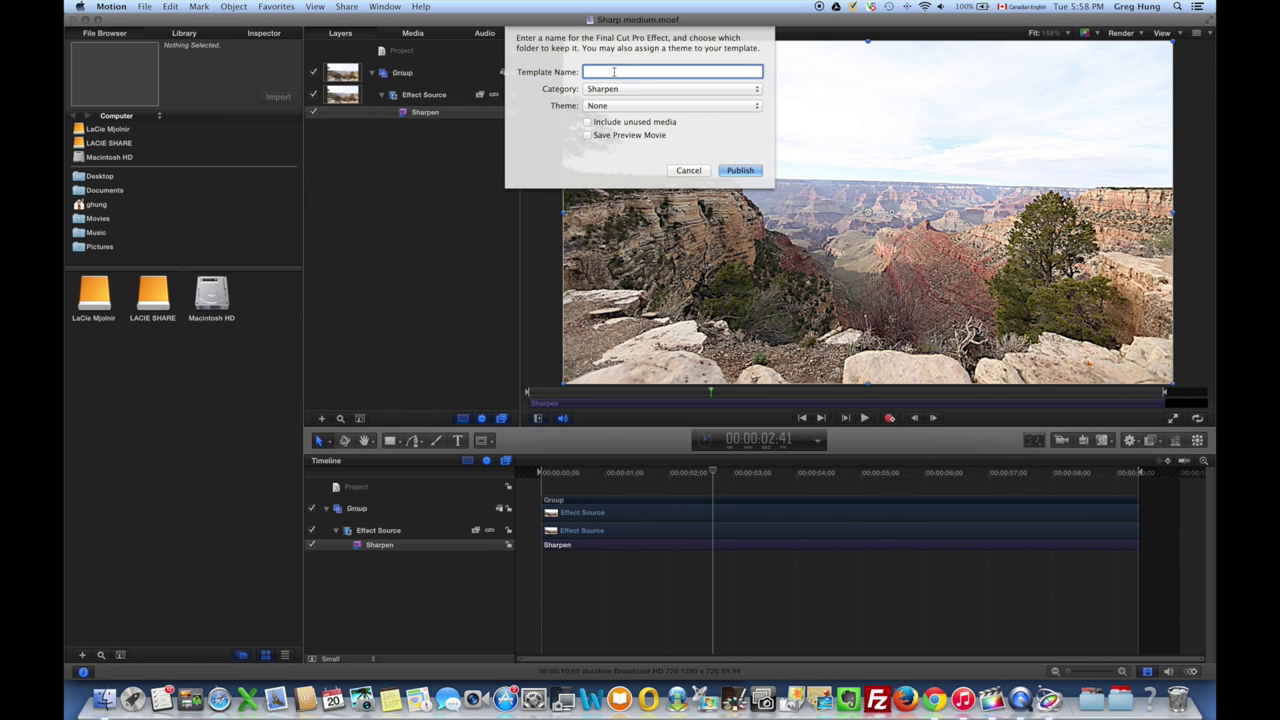
{"action": "key", "text": "Escape"}
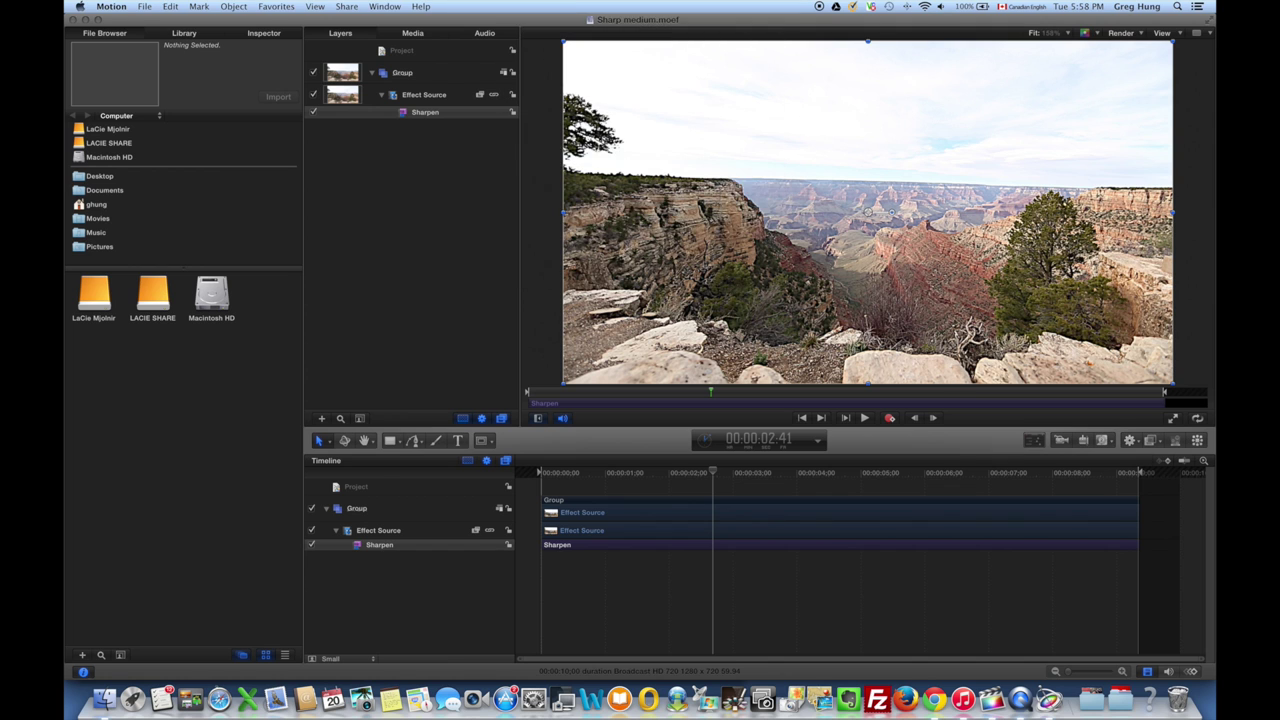
{"action": "left_click", "coordinate": [148, 6]}
- Publish the template as 'Sharp medium' in the Sharpen category, then return to Final Cut Pro
{"action": "left_click", "coordinate": [277, 97]}
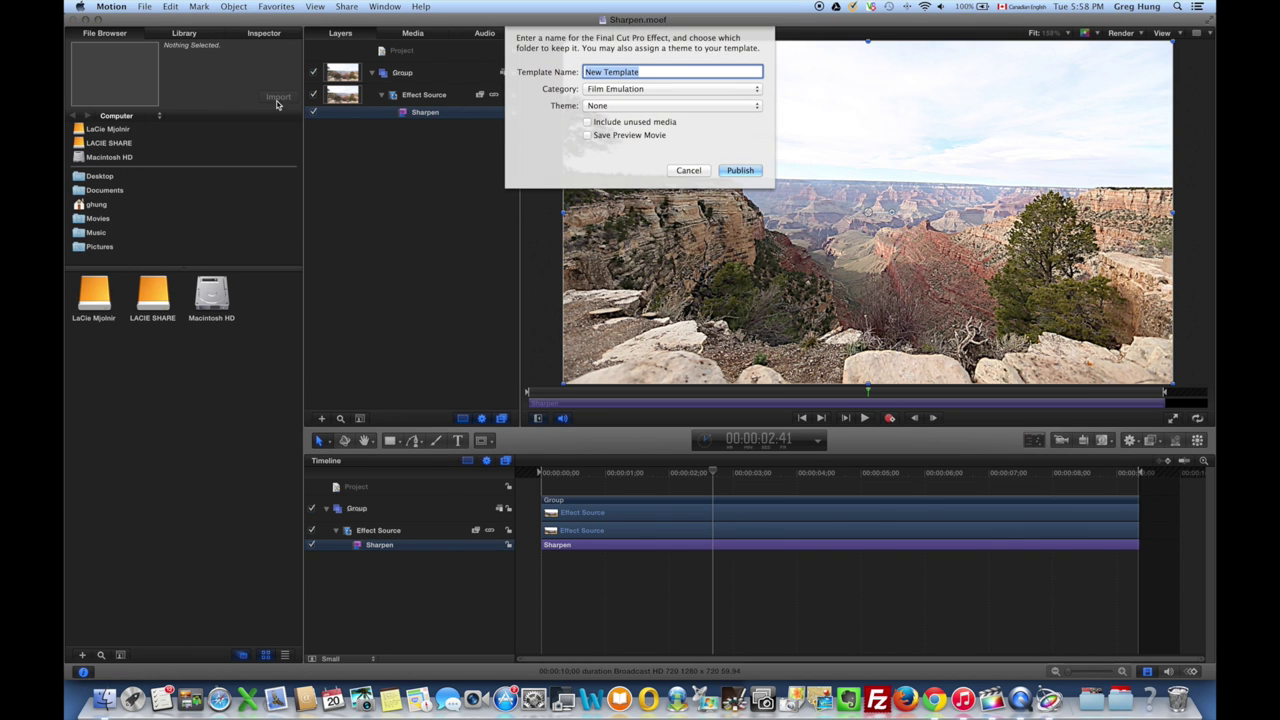
{"action": "left_click", "coordinate": [600, 89]}
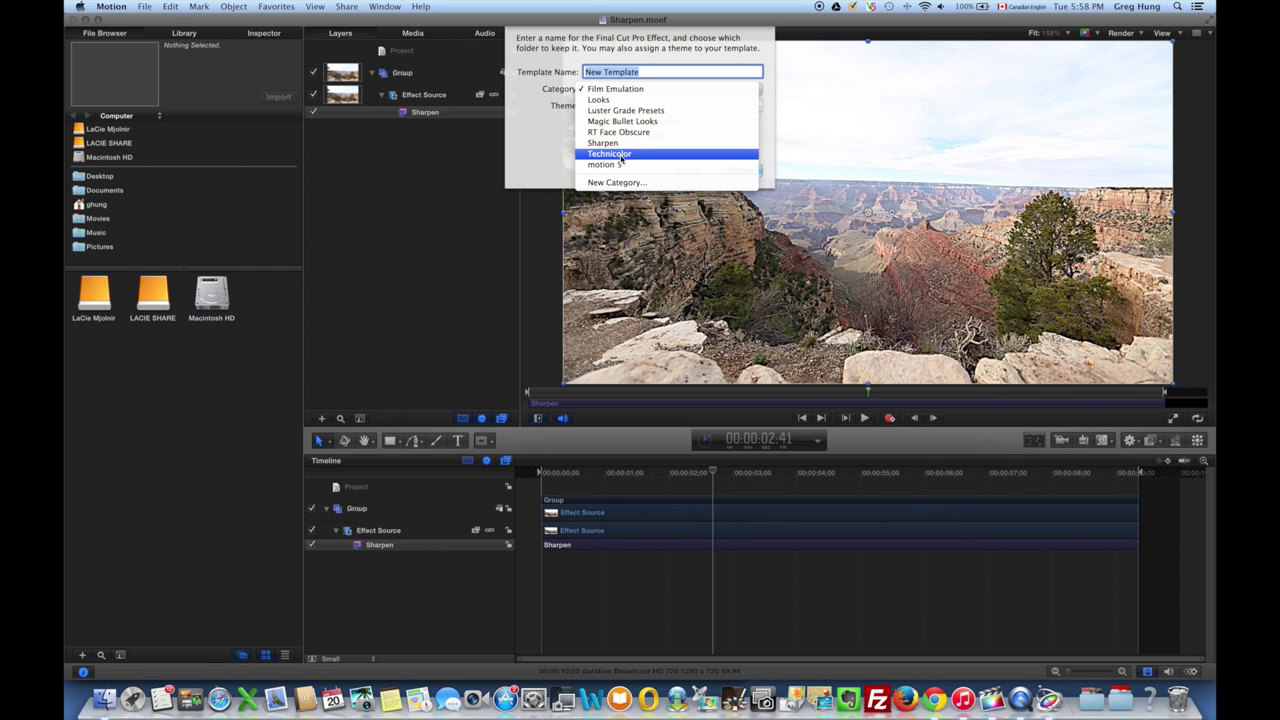
{"action": "left_click", "coordinate": [603, 143]}
{"action": "left_click", "coordinate": [654, 72]}
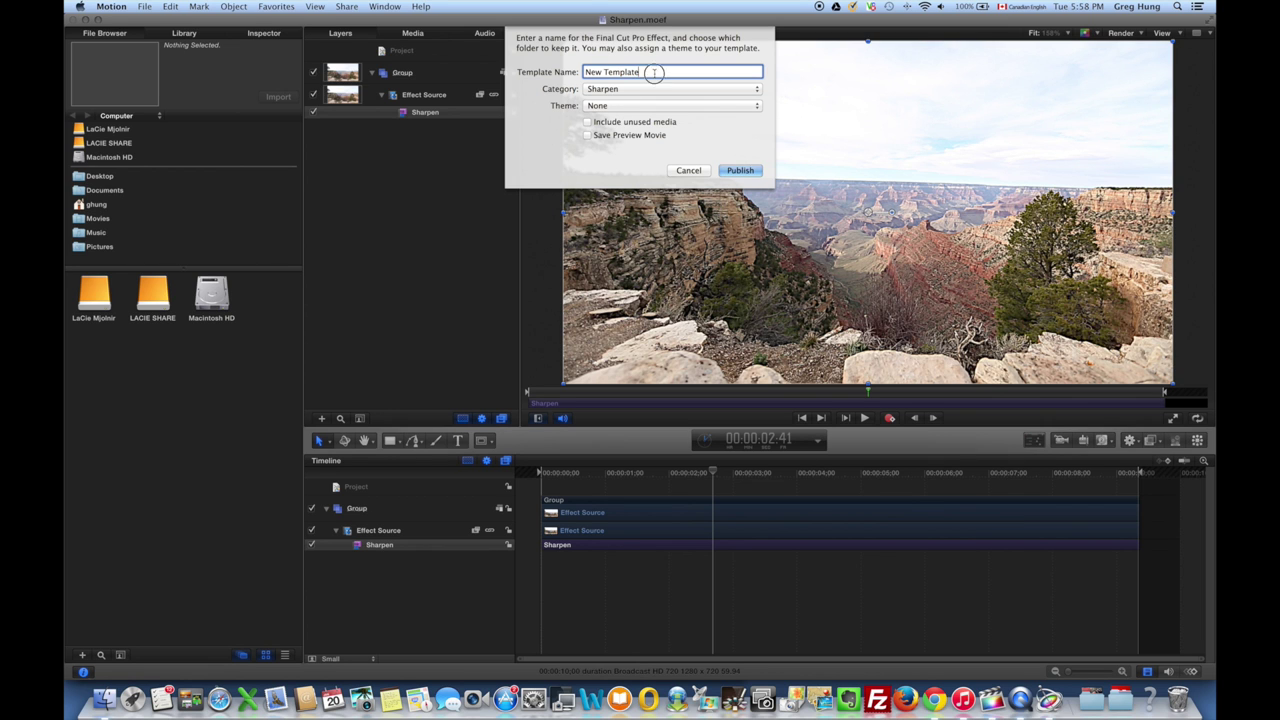
{"action": "left_click_drag", "start_coordinate": [654, 72], "coordinate": [584, 72]}
{"action": "key", "text": "BackSpace"}
{"action": "type", "text": "Sharp medium"}
{"action": "left_click", "coordinate": [726, 169]}
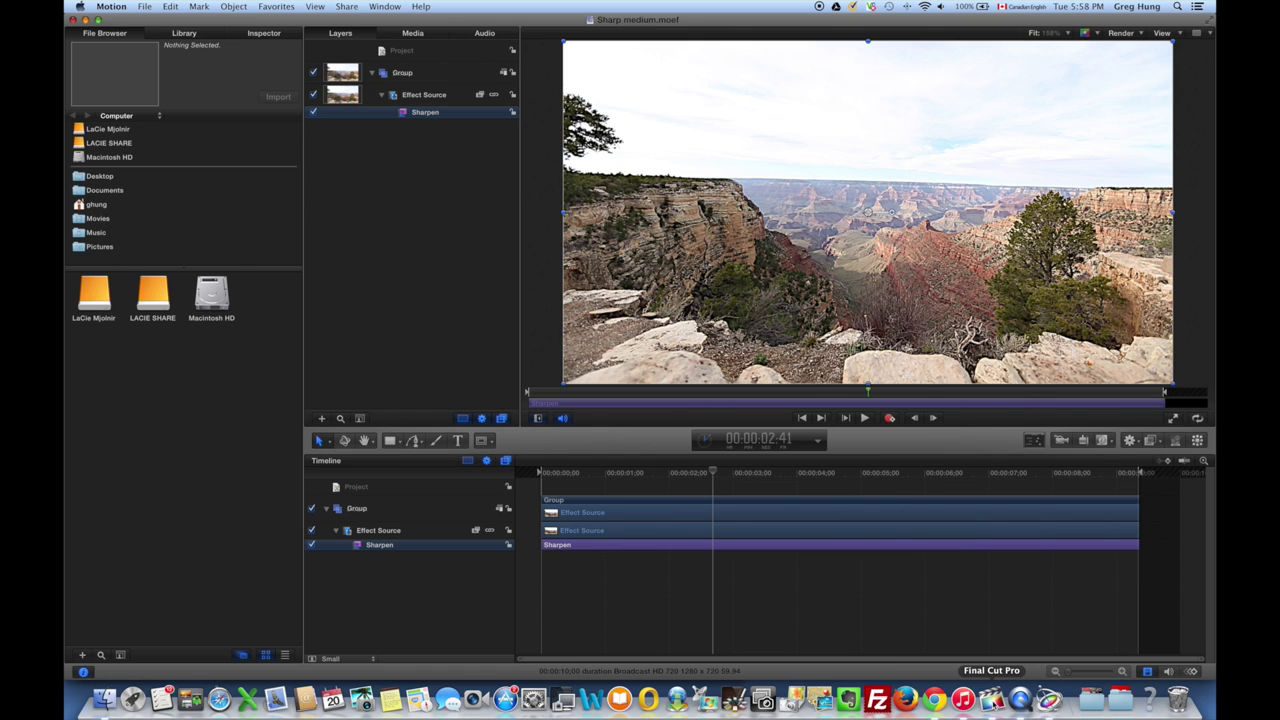
{"action": "left_click", "coordinate": [991, 699]}
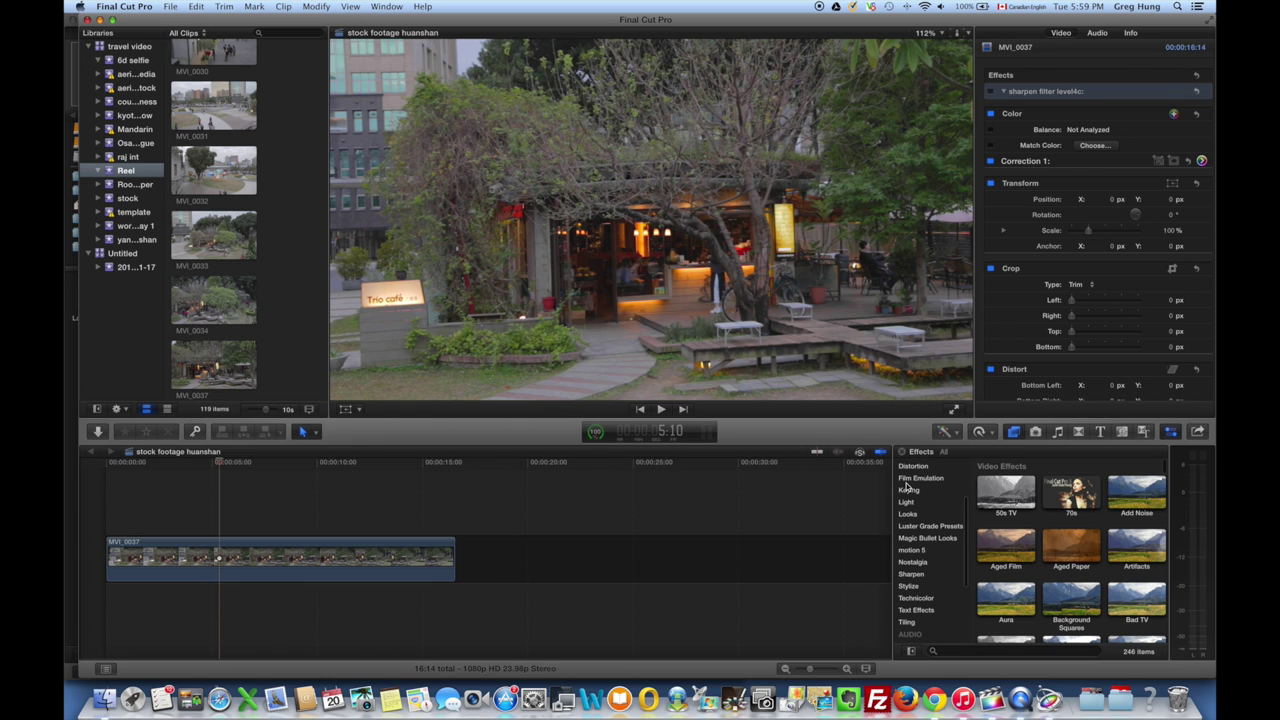
- Refresh the Effects browser and select the Sharpen category to list Sharp medium
{"action": "scroll", "coordinate": [906, 487], "scroll_direction": "down", "scroll_amount": 2}
{"action": "scroll", "coordinate": [906, 487], "scroll_direction": "down", "scroll_amount": 1}
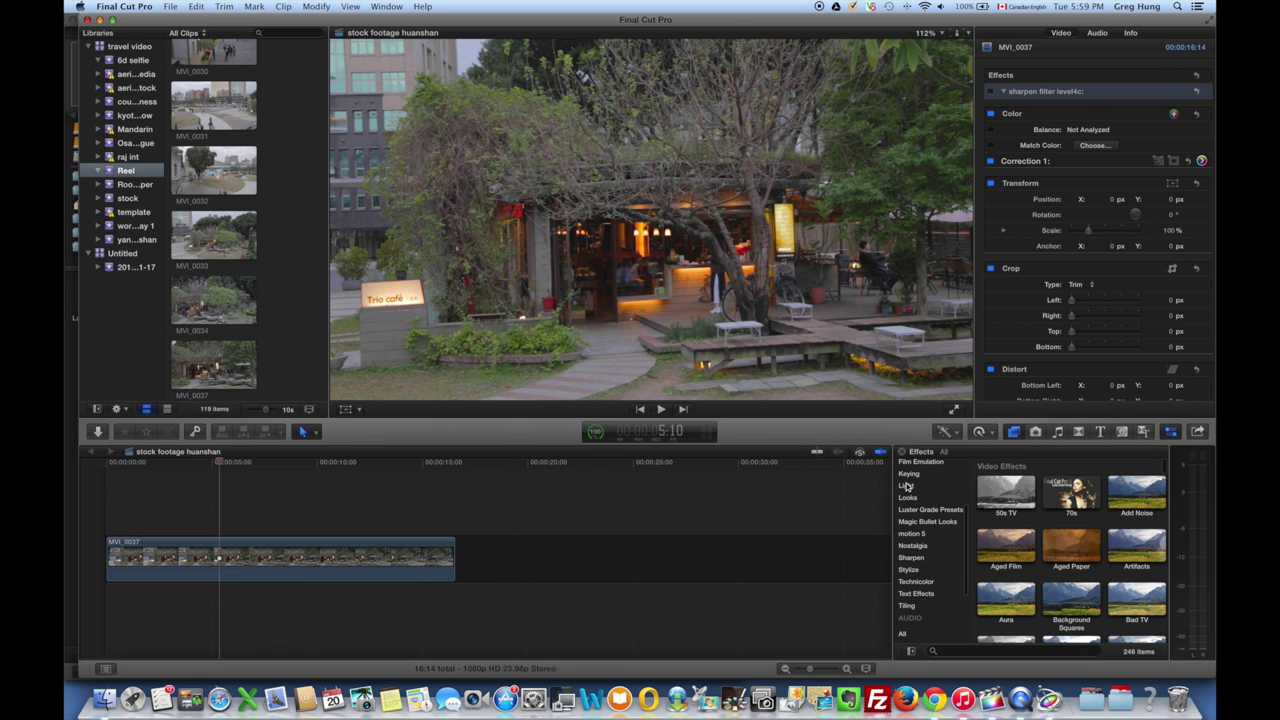
{"action": "left_click", "coordinate": [1013, 432]}
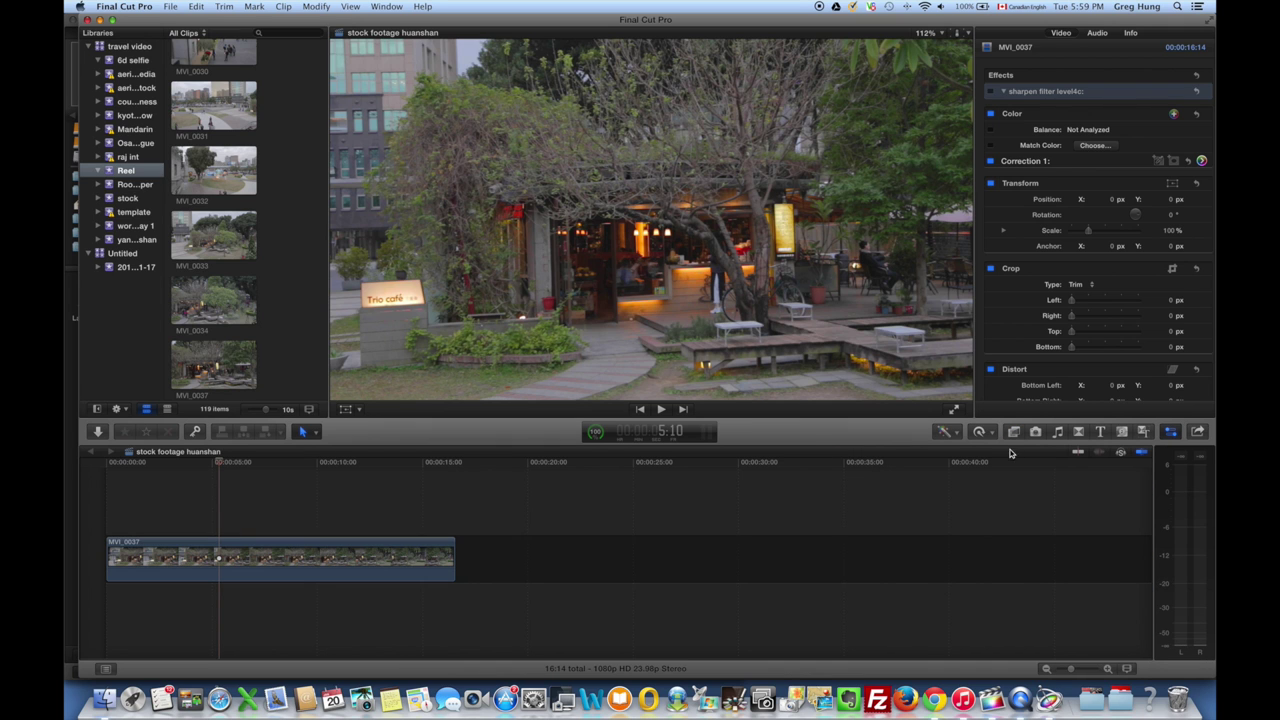
{"action": "left_click", "coordinate": [1014, 433]}
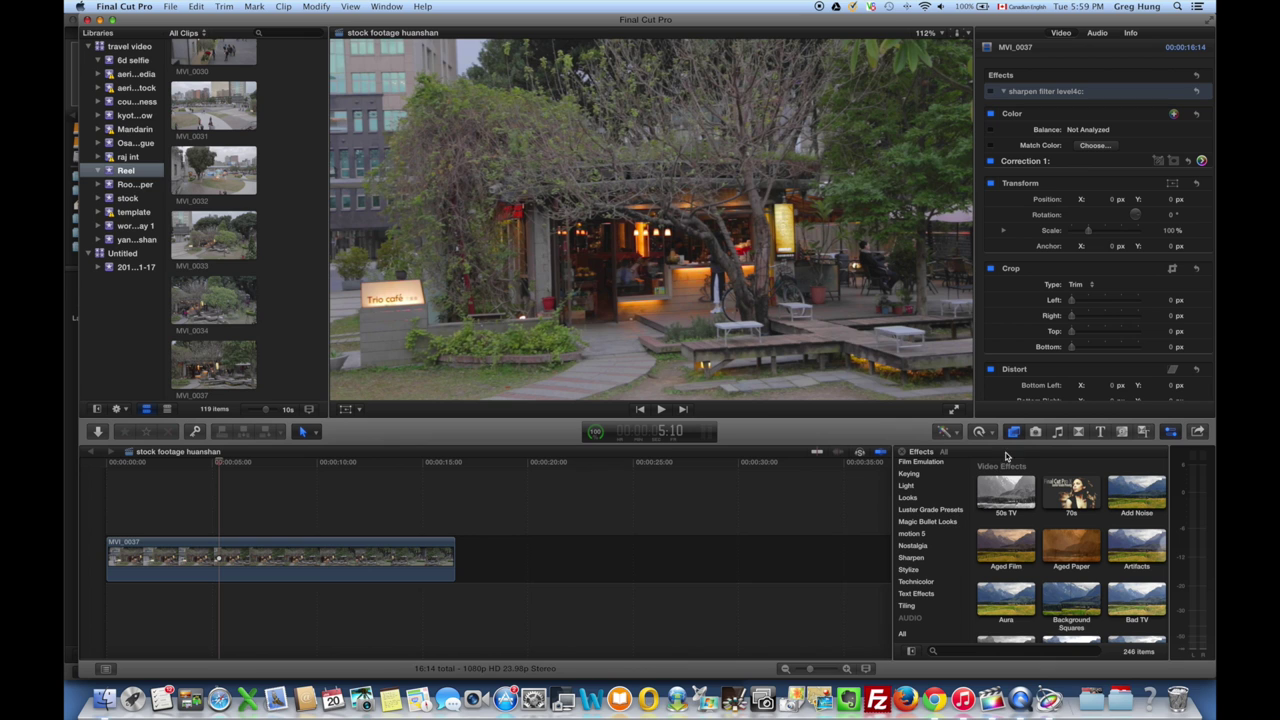
{"action": "left_click", "coordinate": [922, 560]}
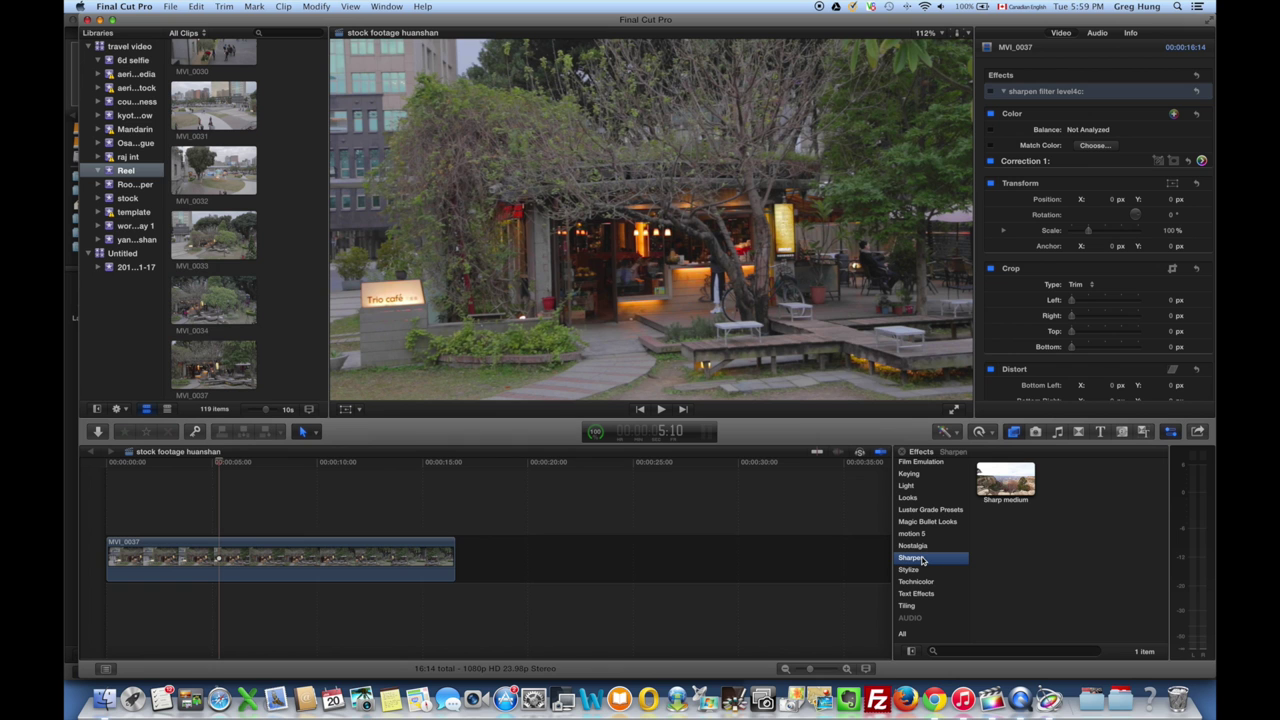
- Apply Sharp medium to MVI_0037, then toggle it off and back on to compare
{"action": "left_click", "coordinate": [997, 488]}
{"action": "left_click_drag", "start_coordinate": [1005, 489], "coordinate": [372, 556]}
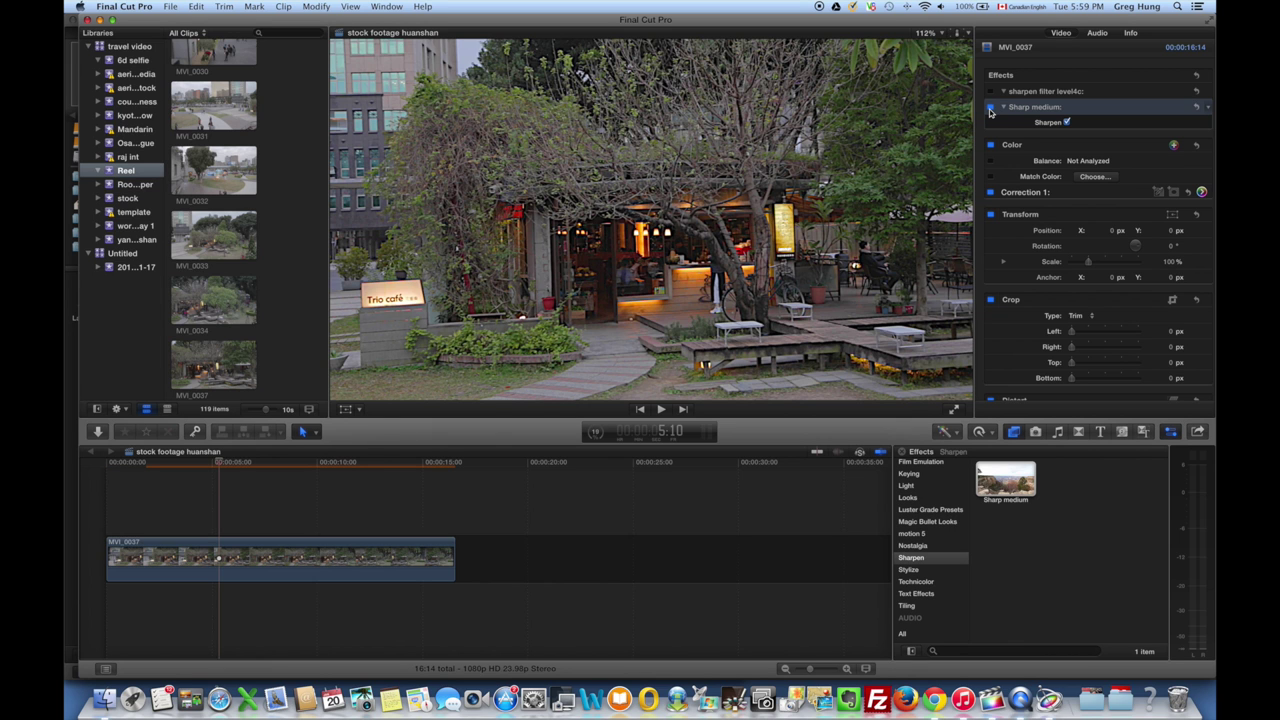
{"action": "left_click", "coordinate": [990, 110]}
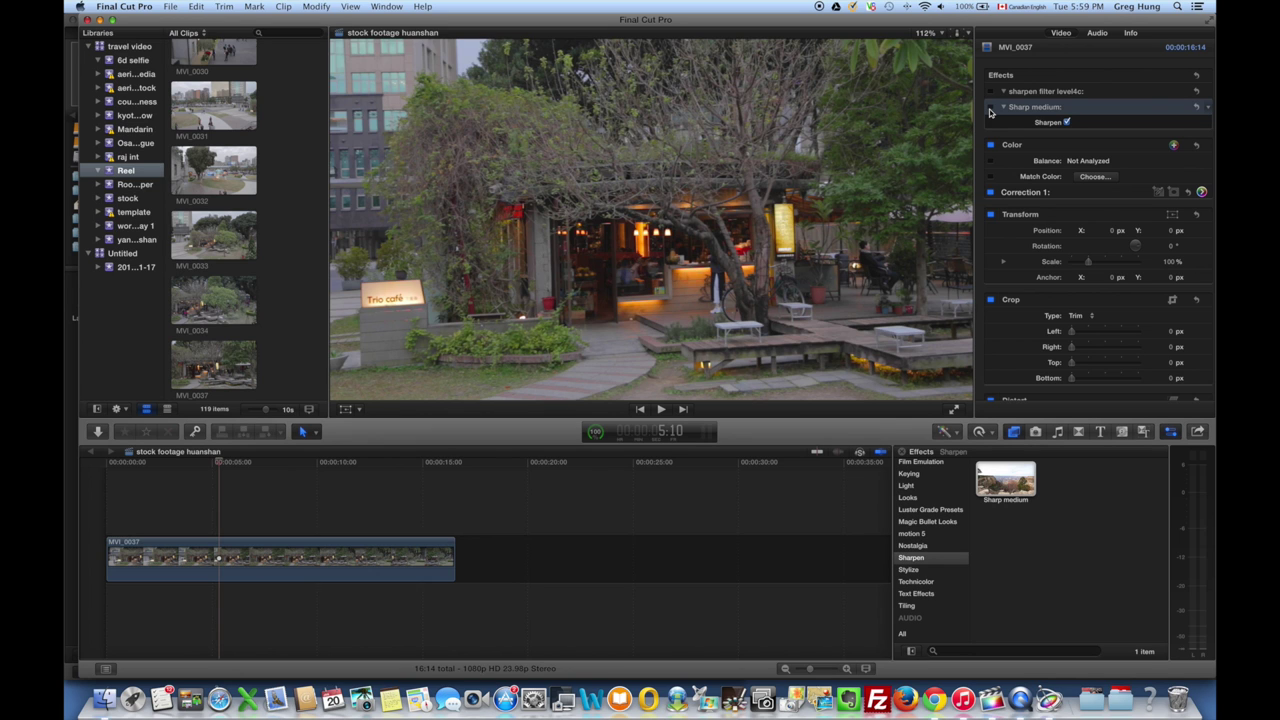
{"action": "left_click", "coordinate": [397, 300]}
{"action": "left_click", "coordinate": [990, 107]}
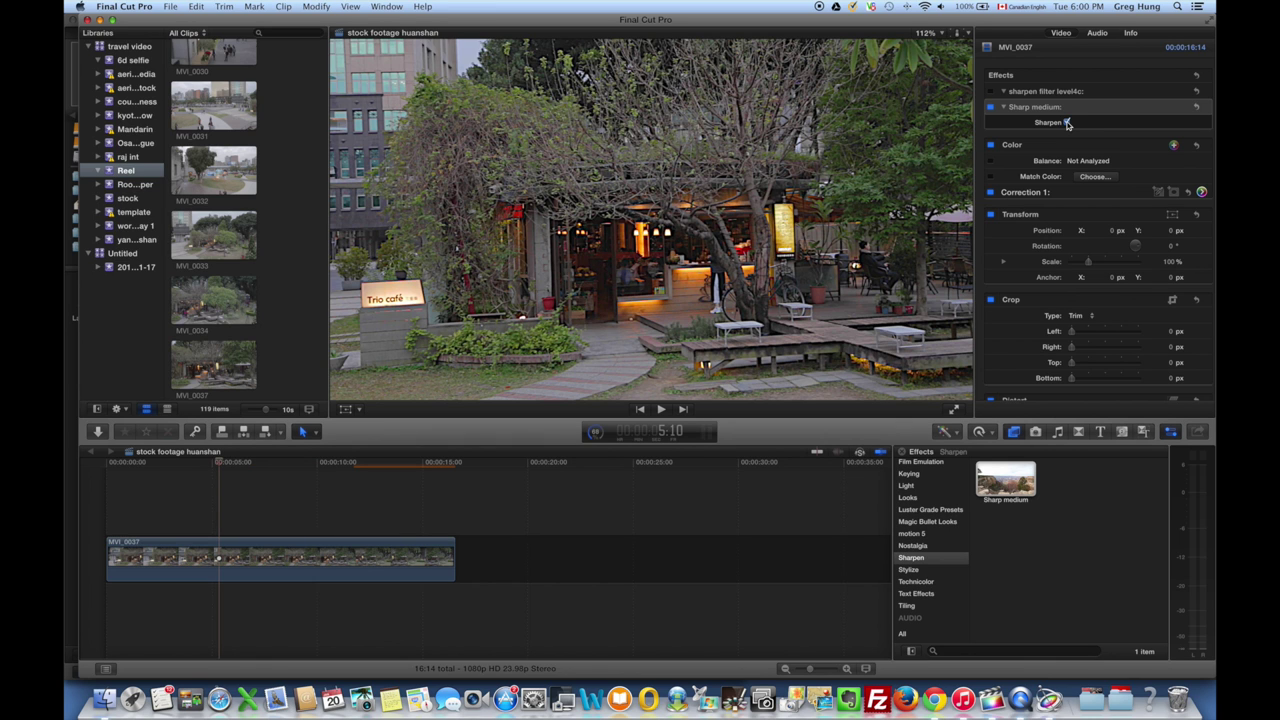
{"action": "left_click", "coordinate": [103, 700]}
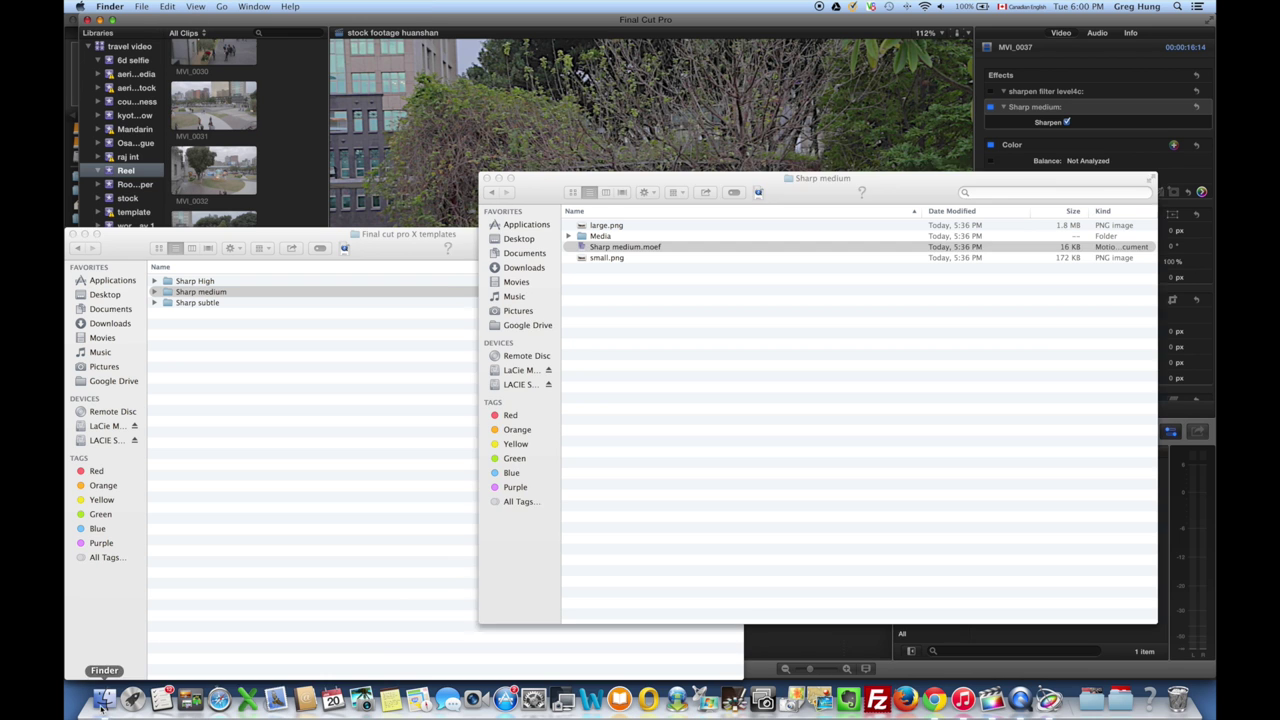
- Paste a copy of the Sharp subtle folder into motion 5 and open Sharp subtle.moef
{"action": "left_click", "coordinate": [245, 237]}
{"action": "left_click", "coordinate": [210, 303]}
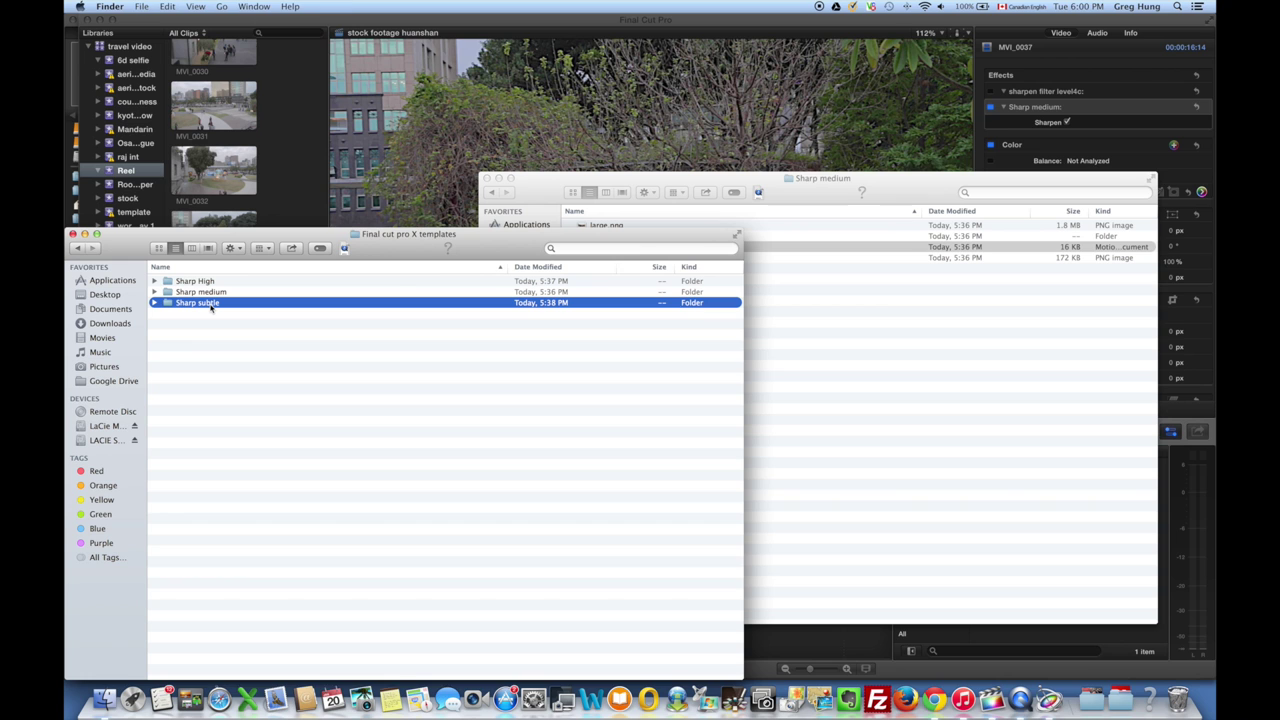
{"action": "left_click", "coordinate": [660, 183]}
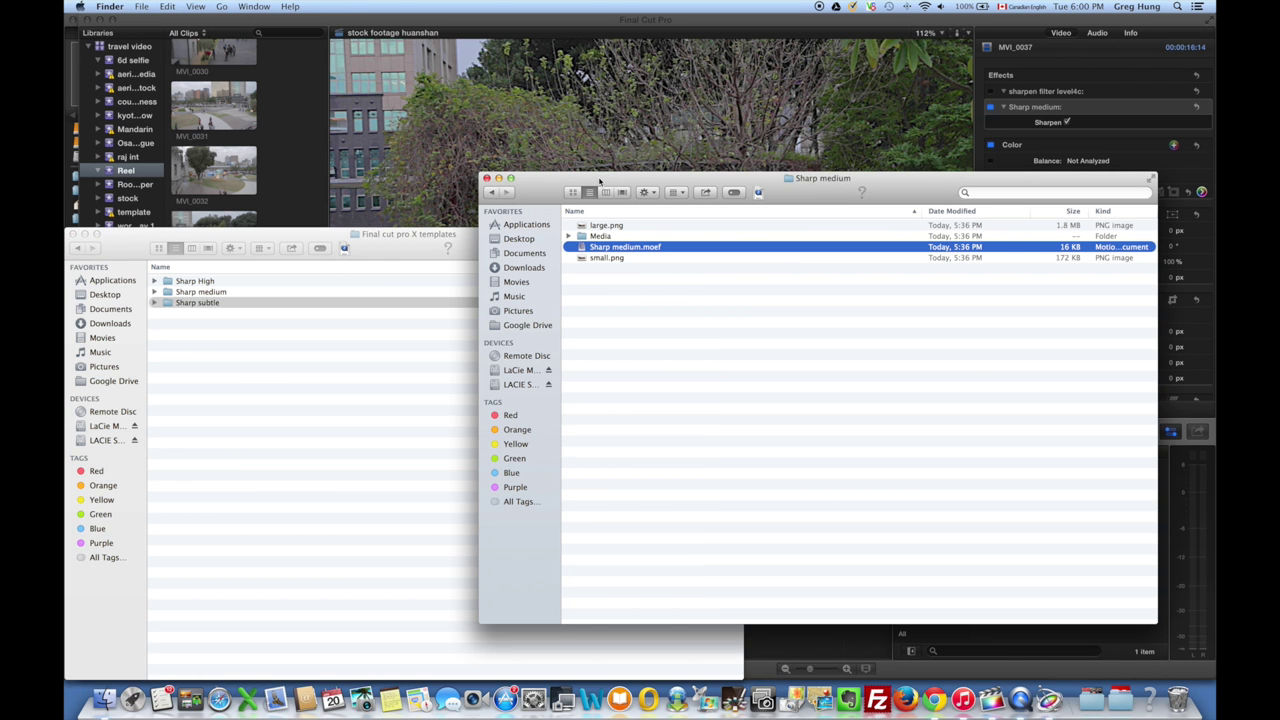
{"action": "left_click", "coordinate": [491, 194]}
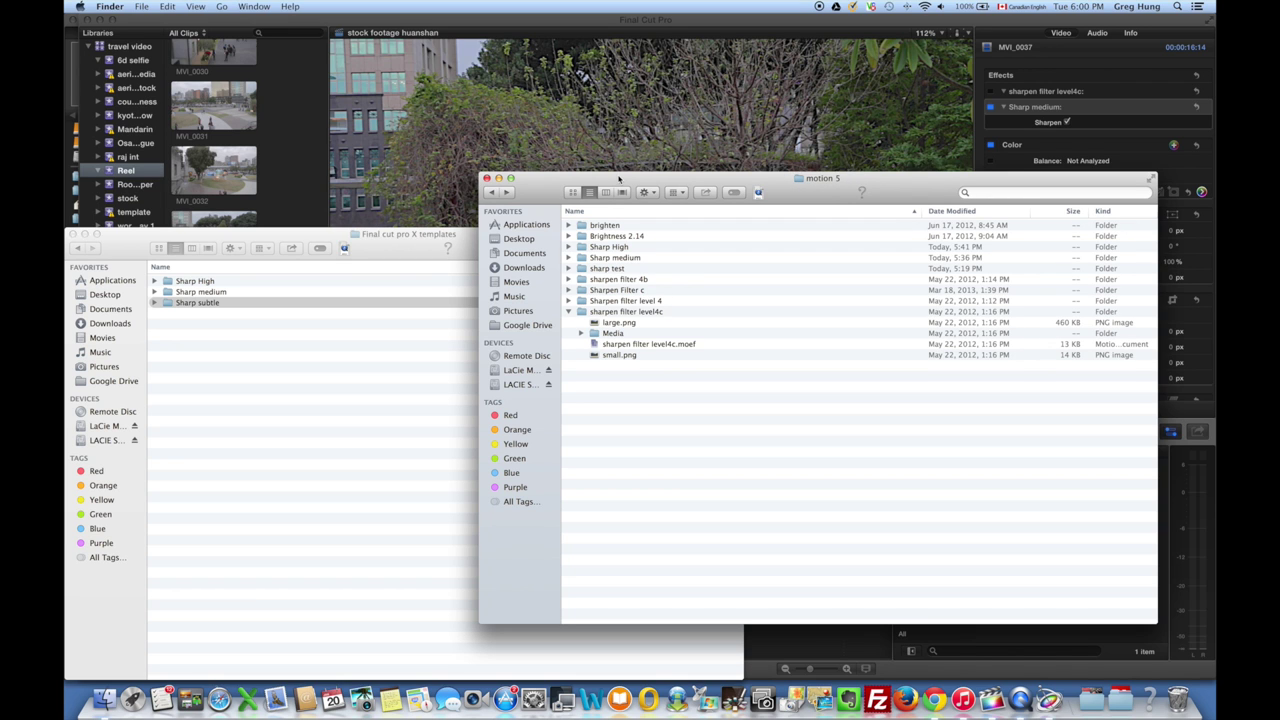
{"action": "key", "text": "super+v"}
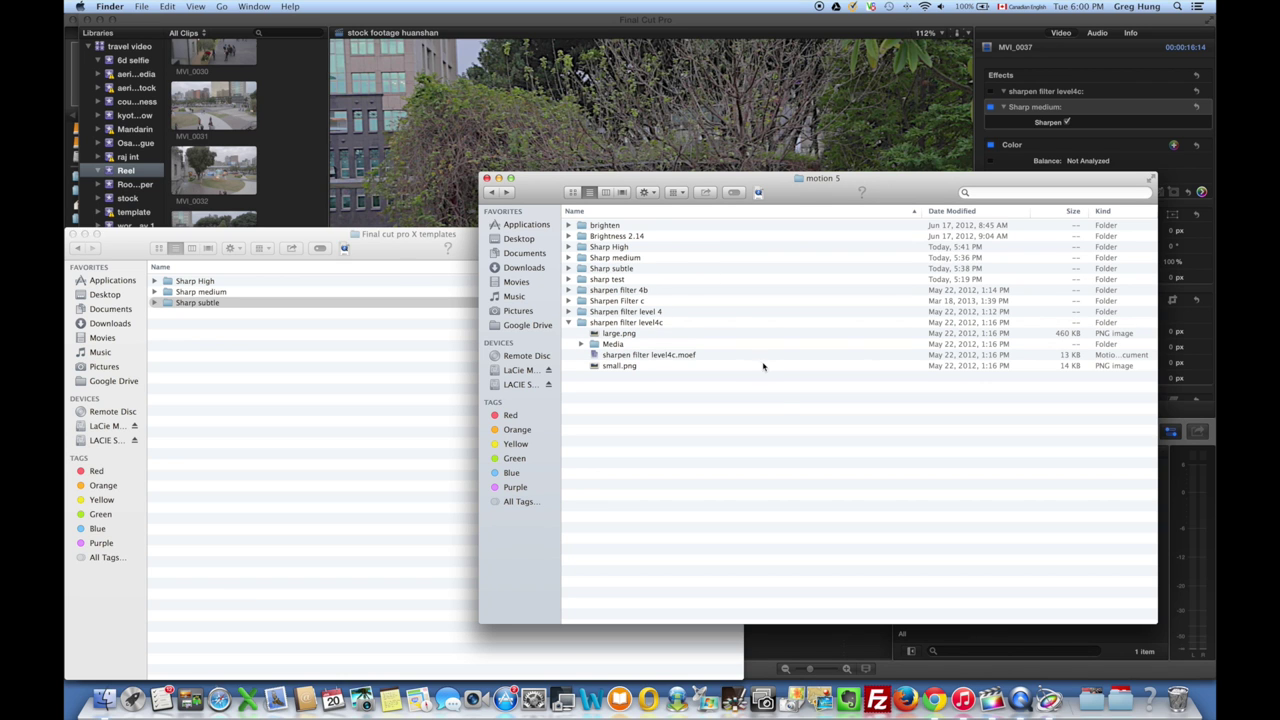
{"action": "double_click", "coordinate": [628, 269]}
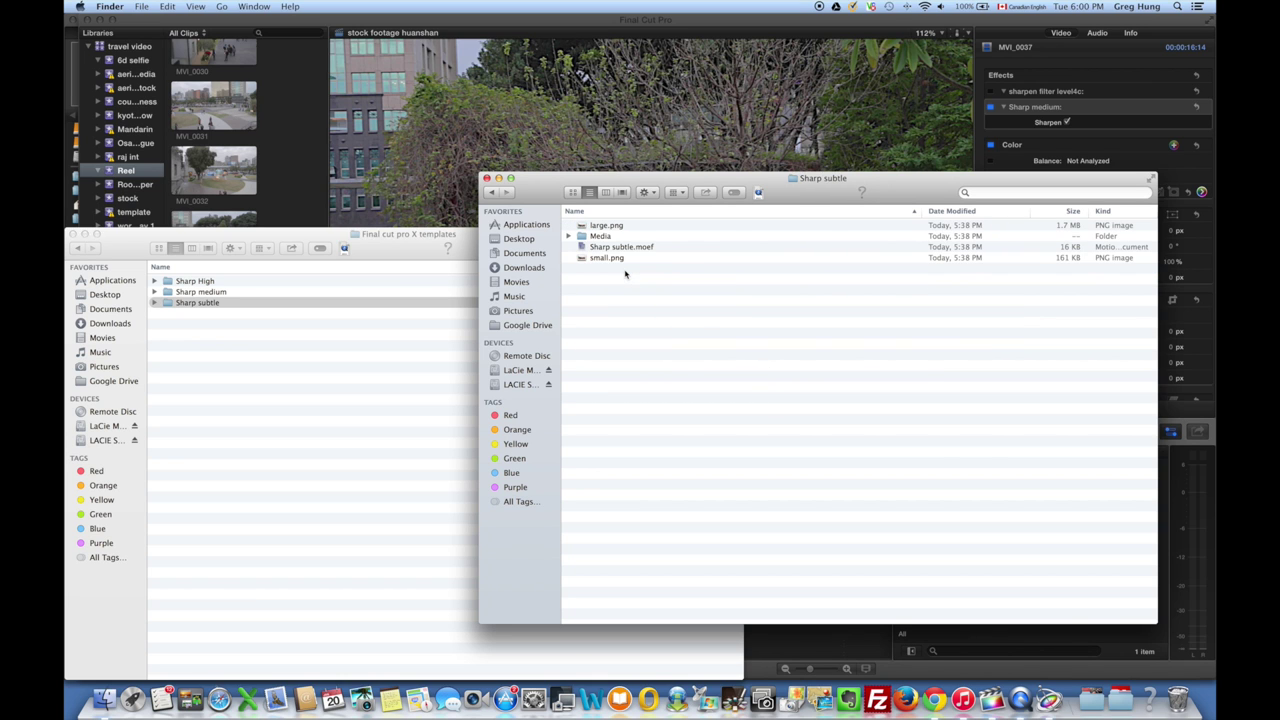
{"action": "double_click", "coordinate": [620, 248]}
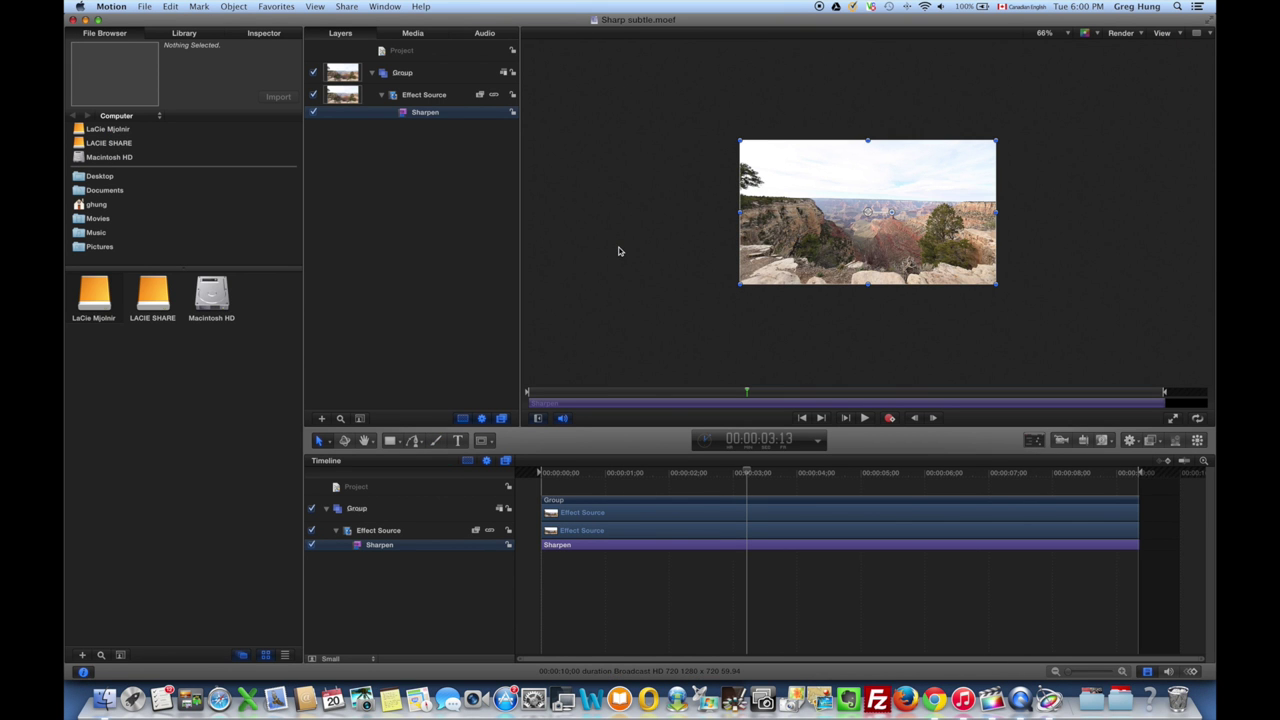
- Publish Sharp subtle.moef as 'Sharp Subtle' in the Sharpen category, then return to Final Cut Pro
{"action": "left_click", "coordinate": [146, 7]}
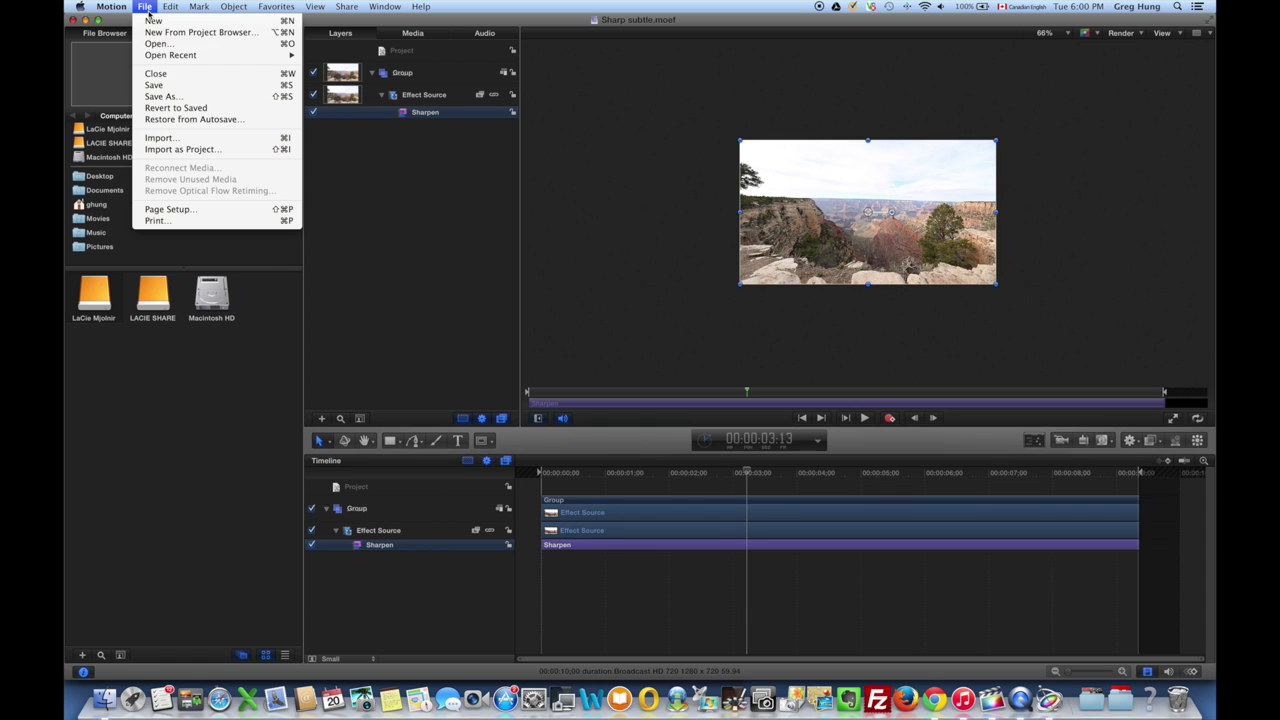
{"action": "left_click", "coordinate": [162, 96]}
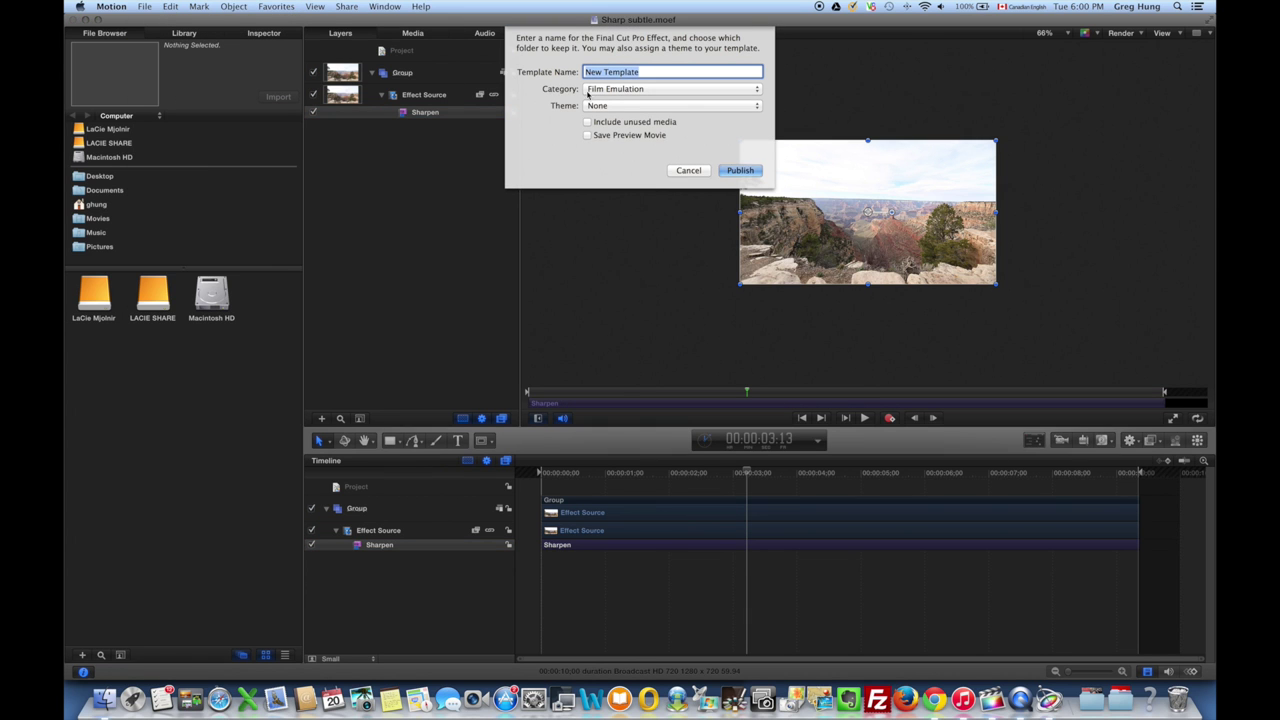
{"action": "left_click", "coordinate": [597, 92]}
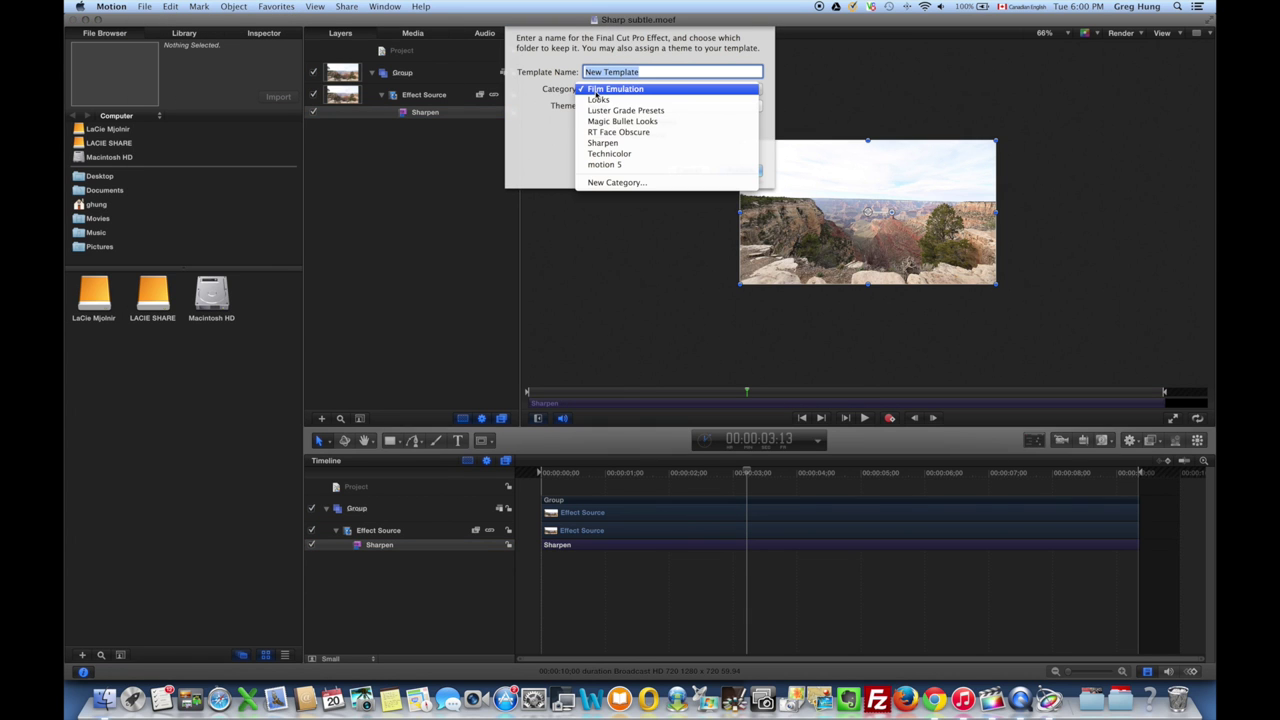
{"action": "left_click", "coordinate": [603, 143]}
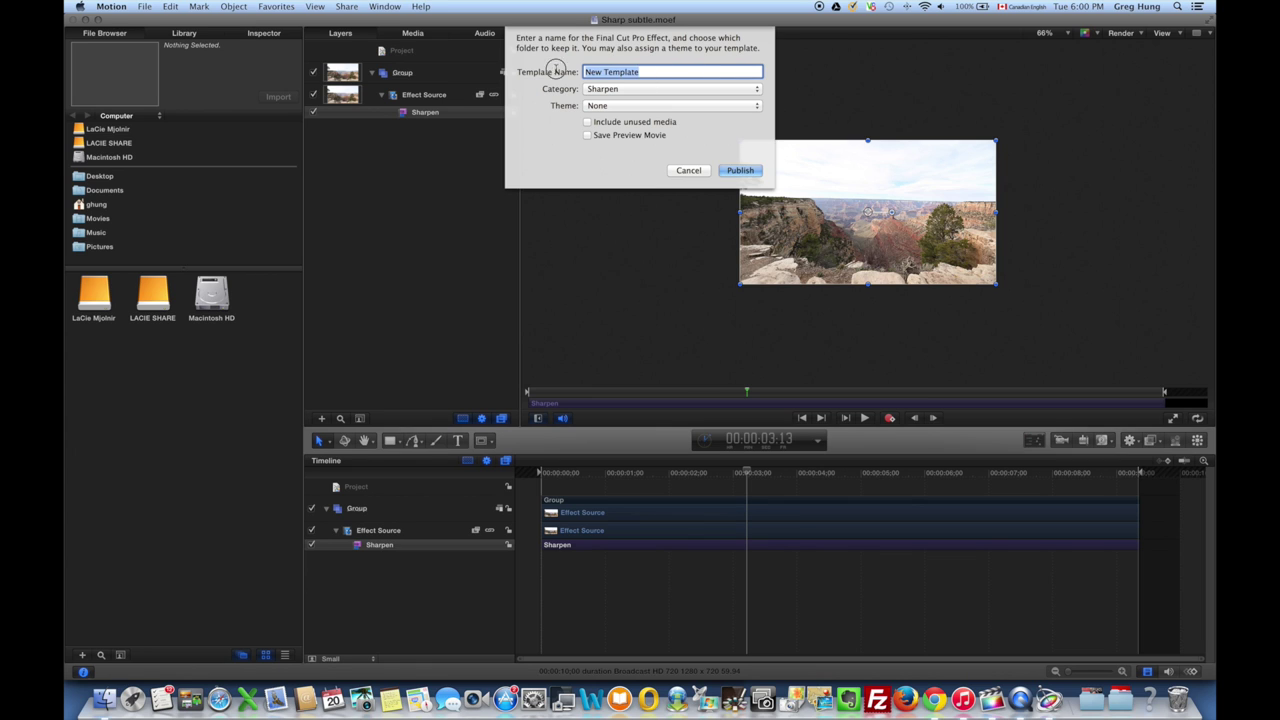
{"action": "key", "text": "BackSpace"}
{"action": "type", "text": "Sharp Subtle"}
{"action": "left_click", "coordinate": [736, 171]}
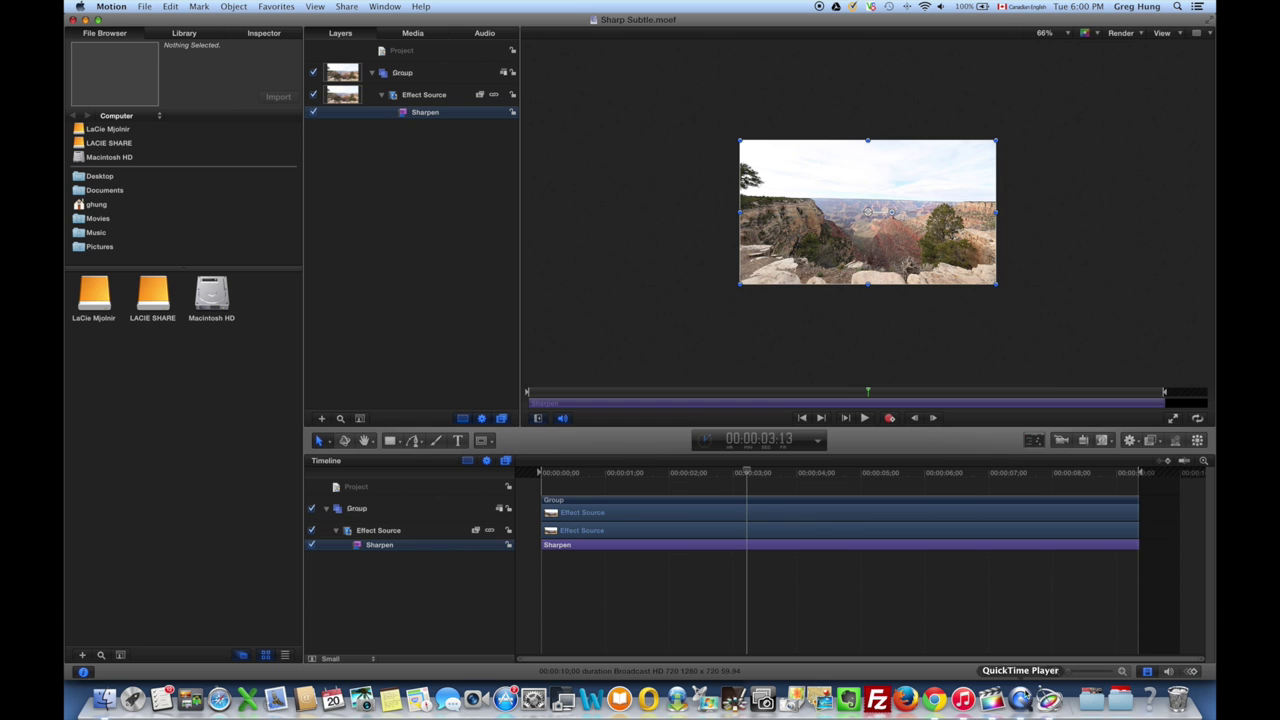
{"action": "left_click", "coordinate": [1003, 699]}
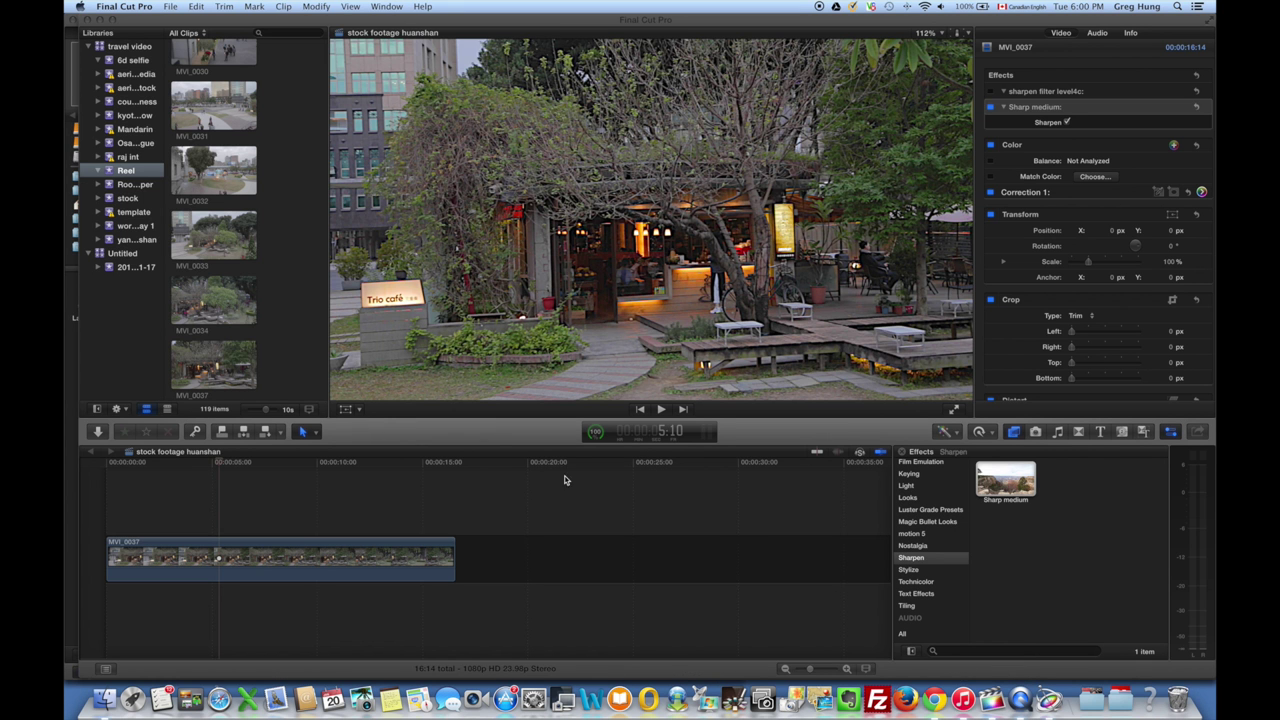
- Apply Sharp Subtle from the Sharpen category to MVI_0037 and switch Sharp medium off
{"action": "left_click", "coordinate": [912, 558]}
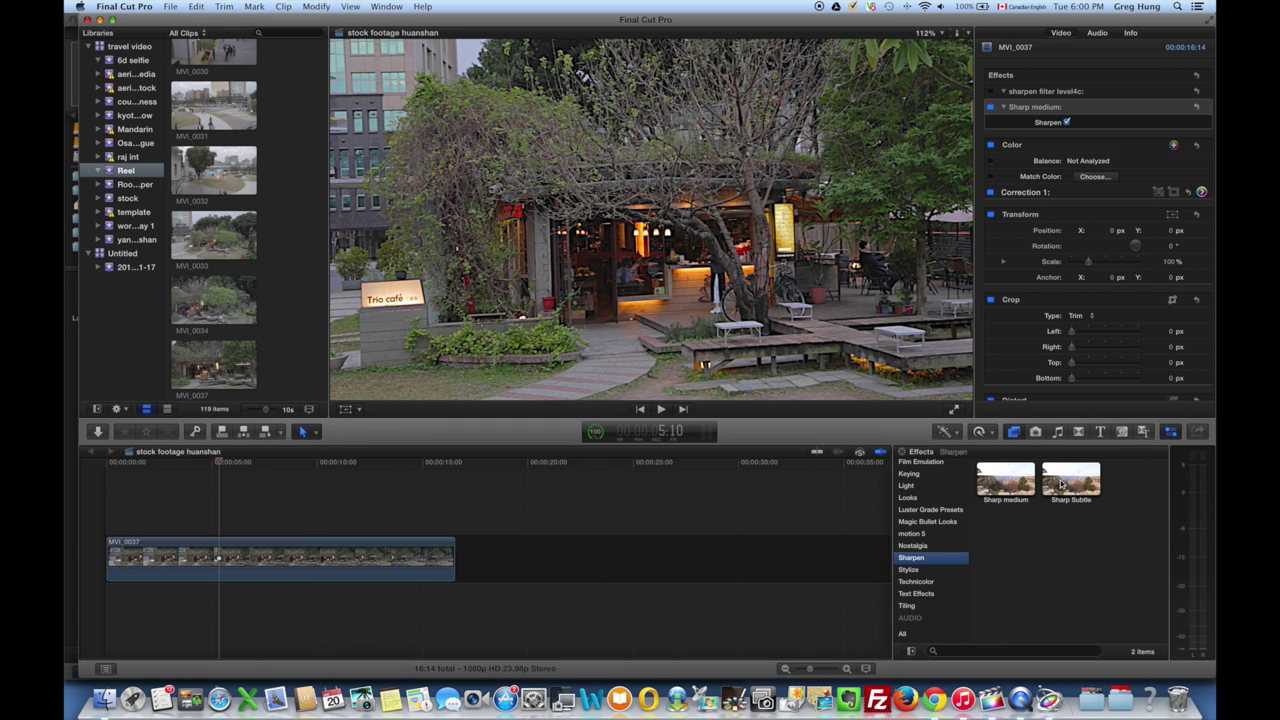
{"action": "left_click_drag", "start_coordinate": [1068, 482], "coordinate": [301, 561]}
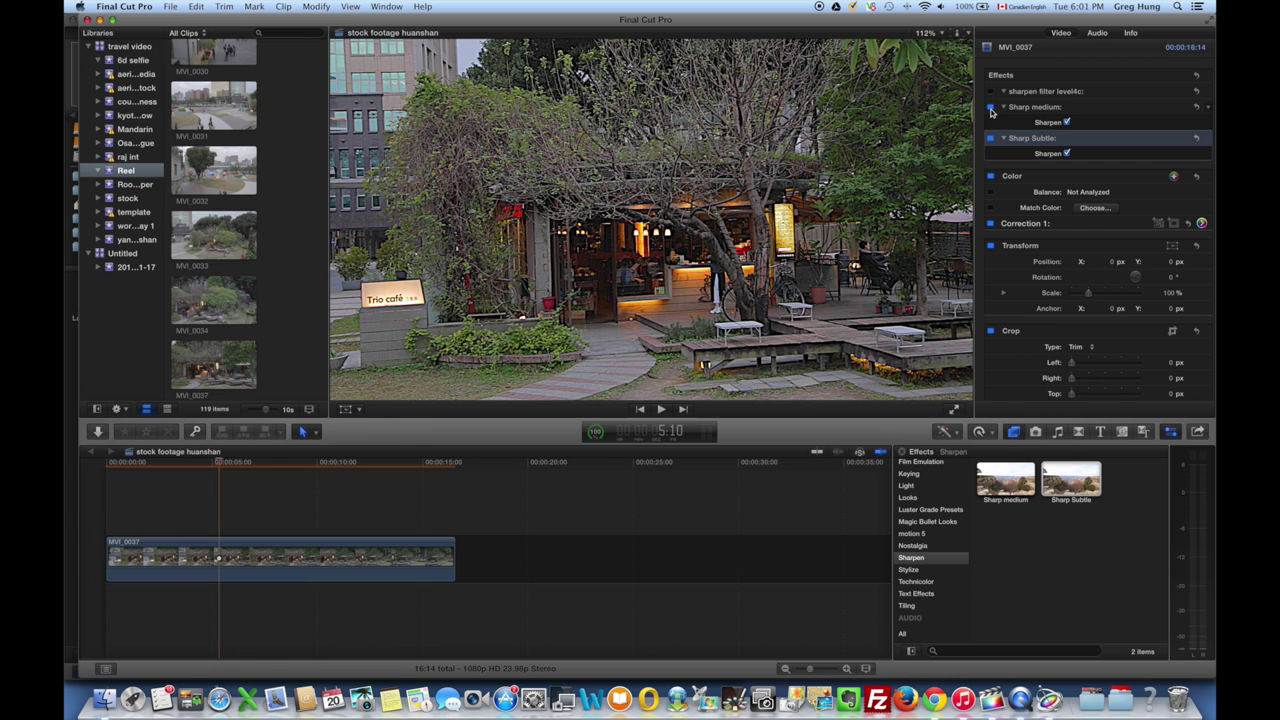
{"action": "left_click", "coordinate": [991, 108]}
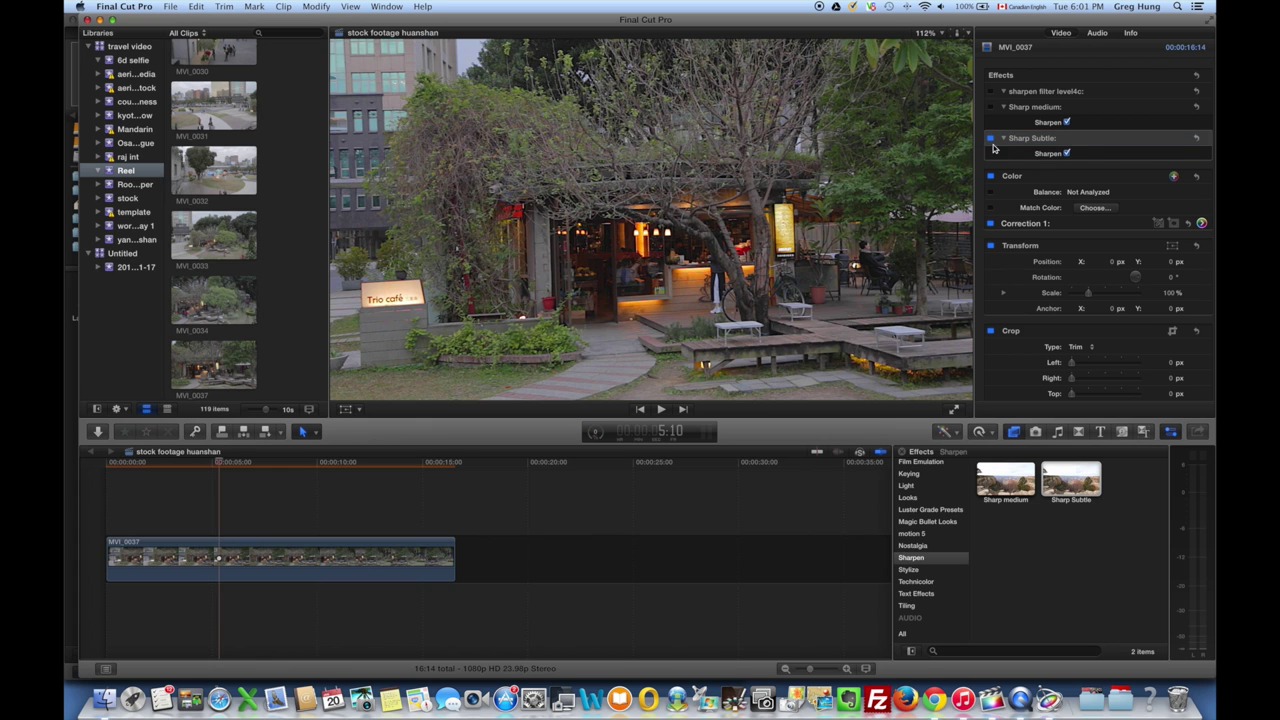
- Toggle Sharp Subtle off and back on to compare, then select browser clip MVI_0033
{"action": "left_click", "coordinate": [991, 140]}
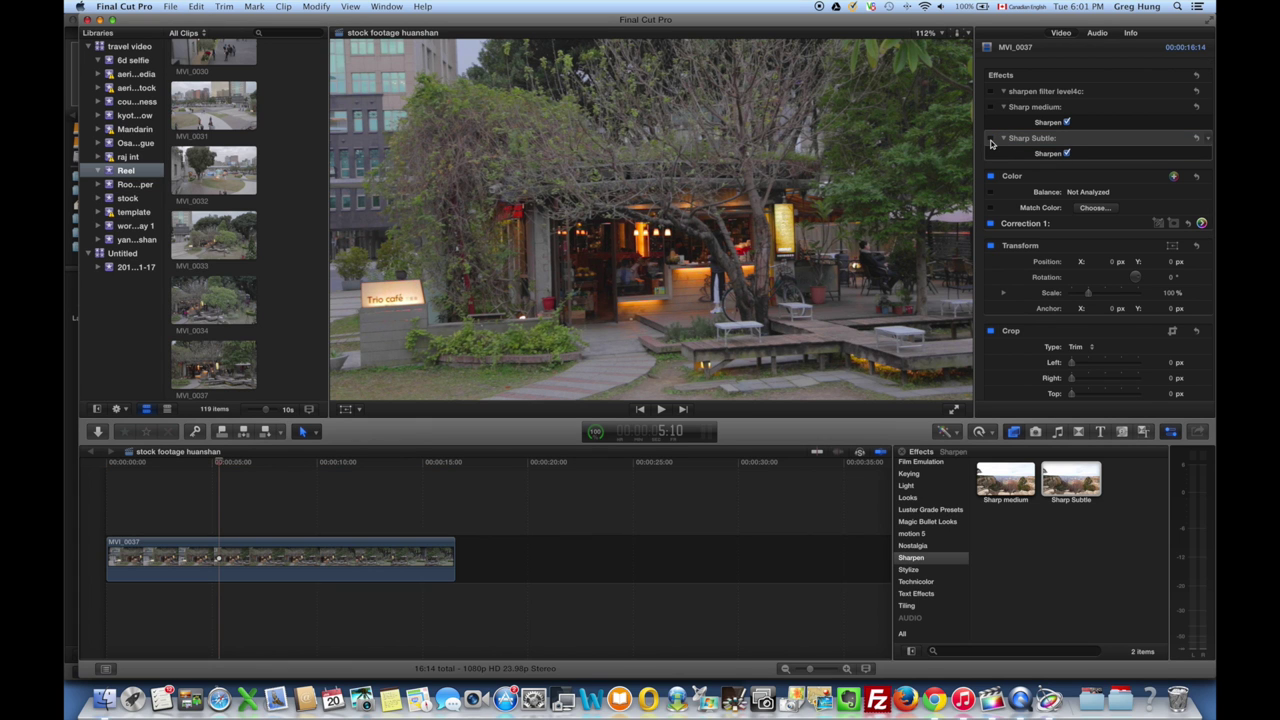
{"action": "left_click", "coordinate": [991, 140]}
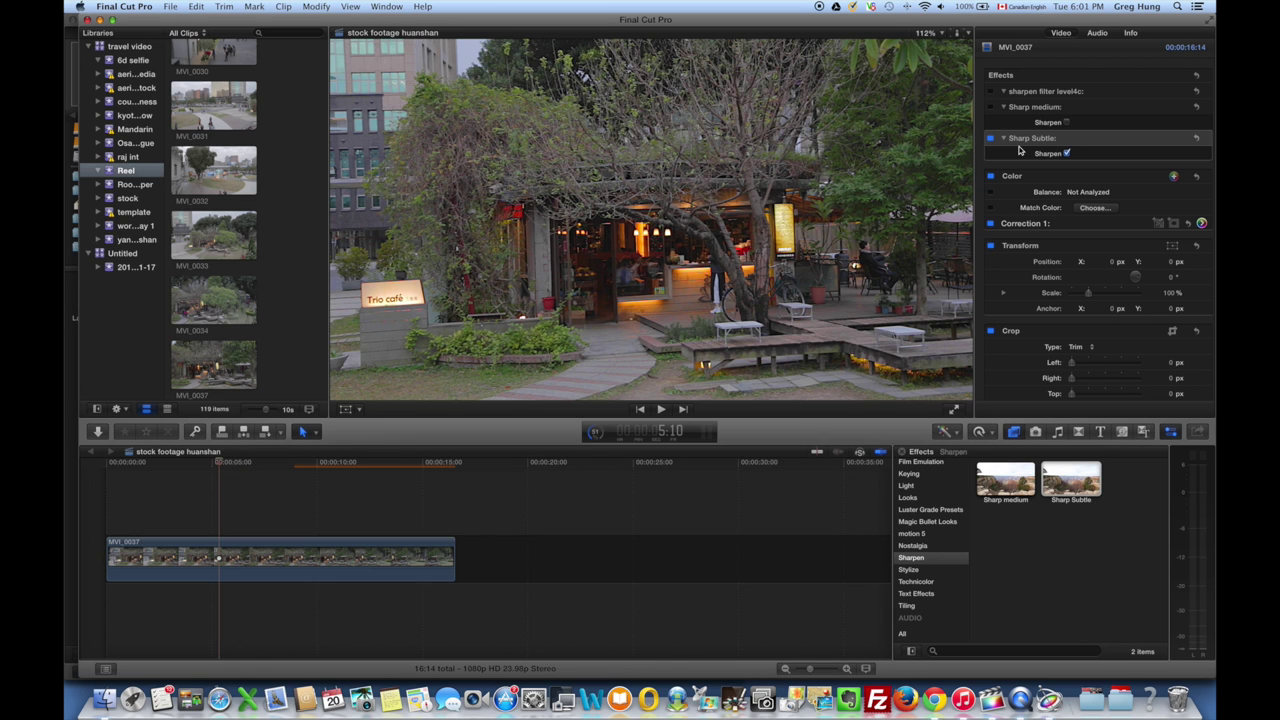
{"action": "left_click", "coordinate": [233, 235]}
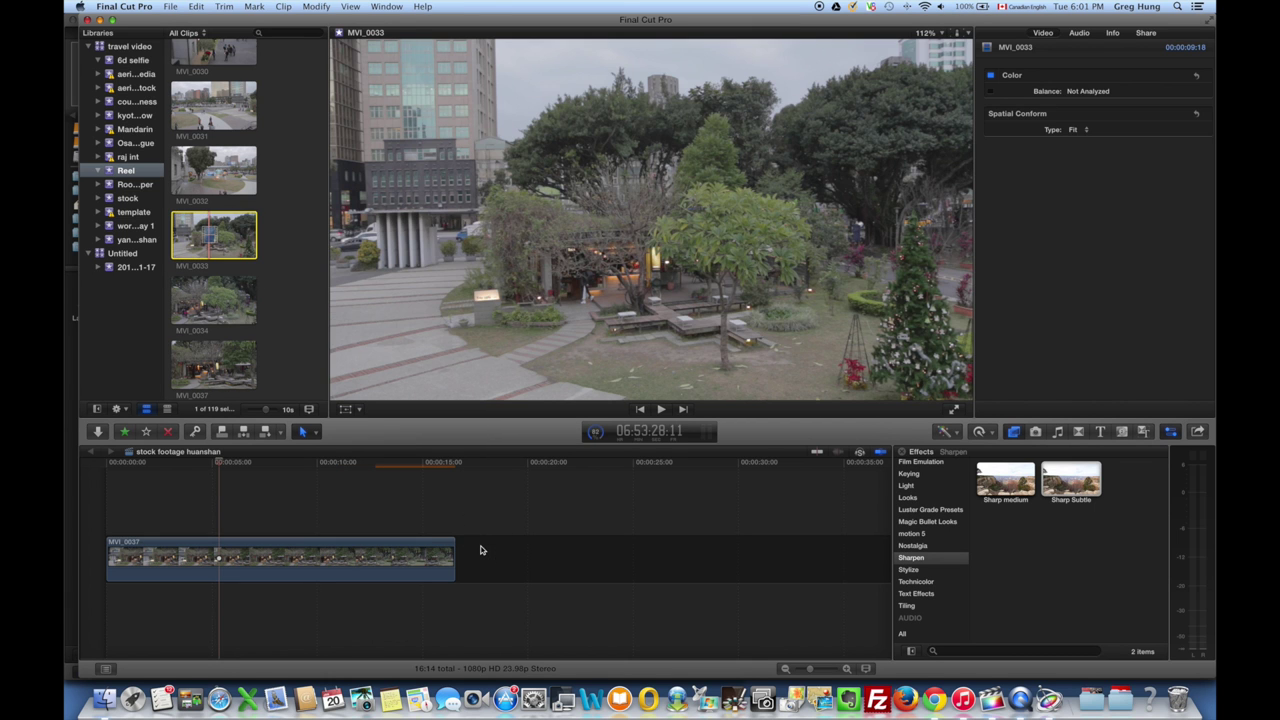
- Append MVI_0033 after MVI_0037 and zoom the timeline out to fit both clips
{"action": "key", "text": "e"}
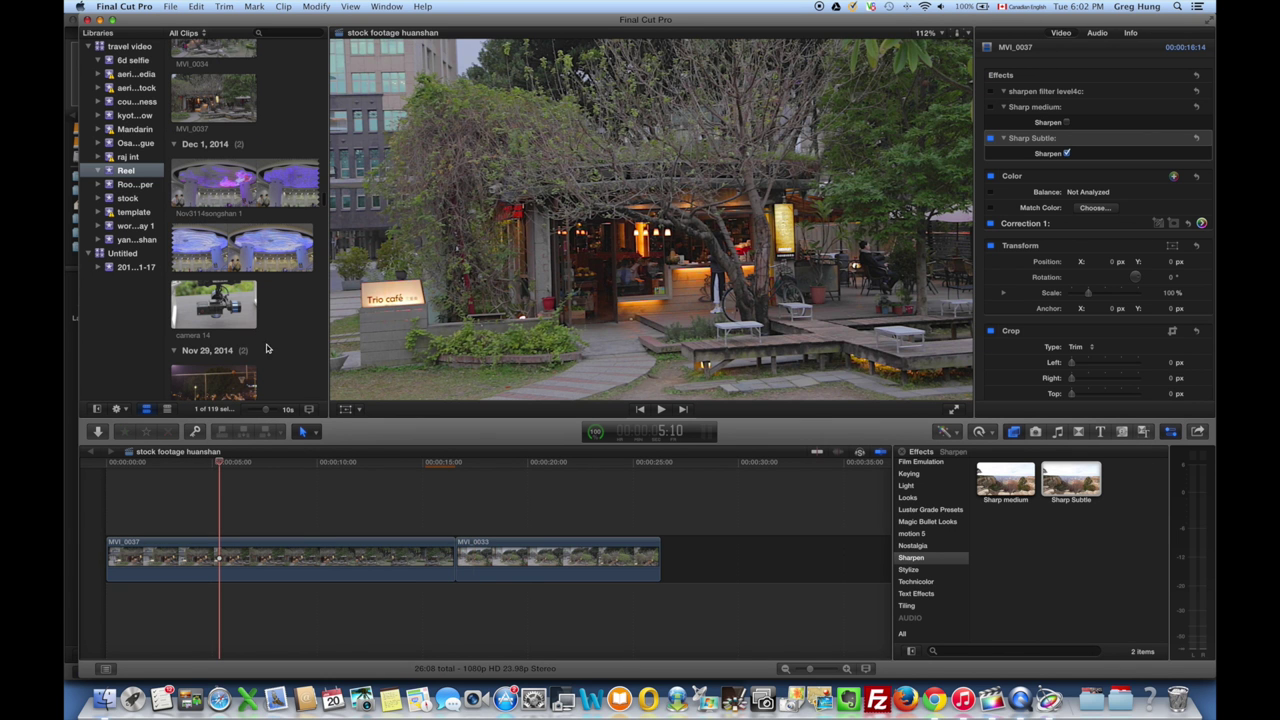
{"action": "left_click", "coordinate": [353, 498]}
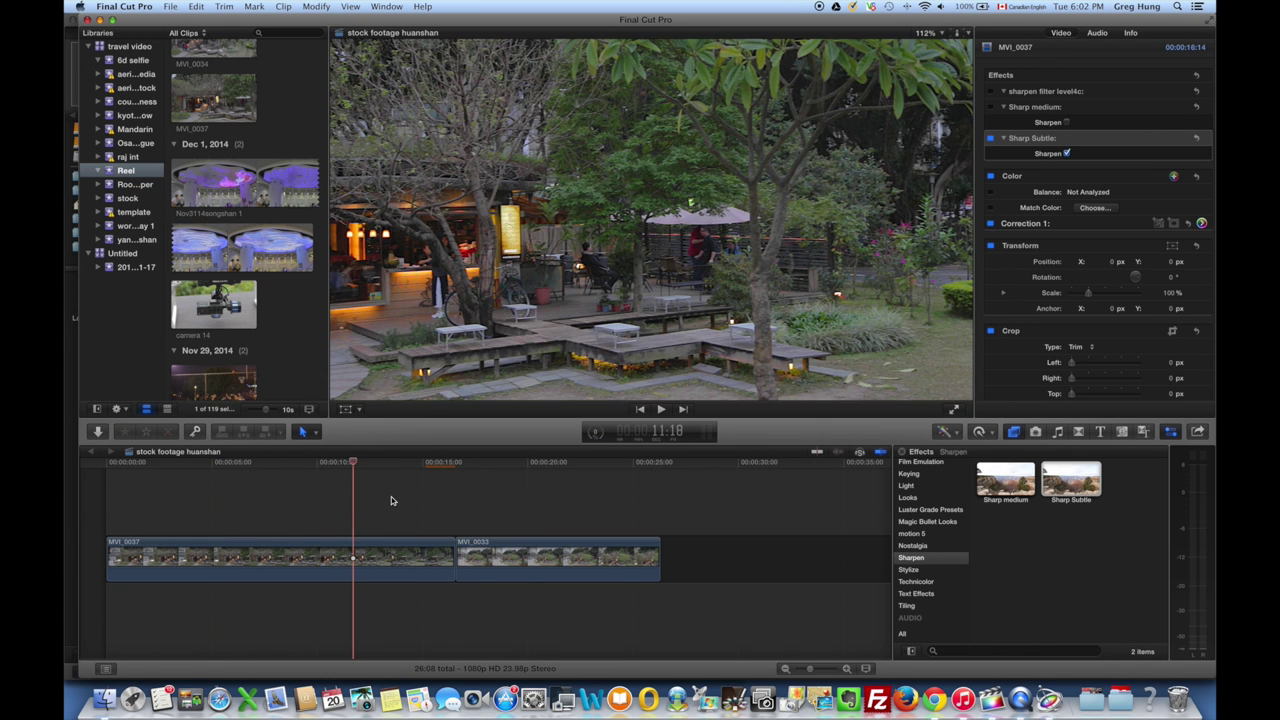
{"action": "key", "text": "super+minus"}
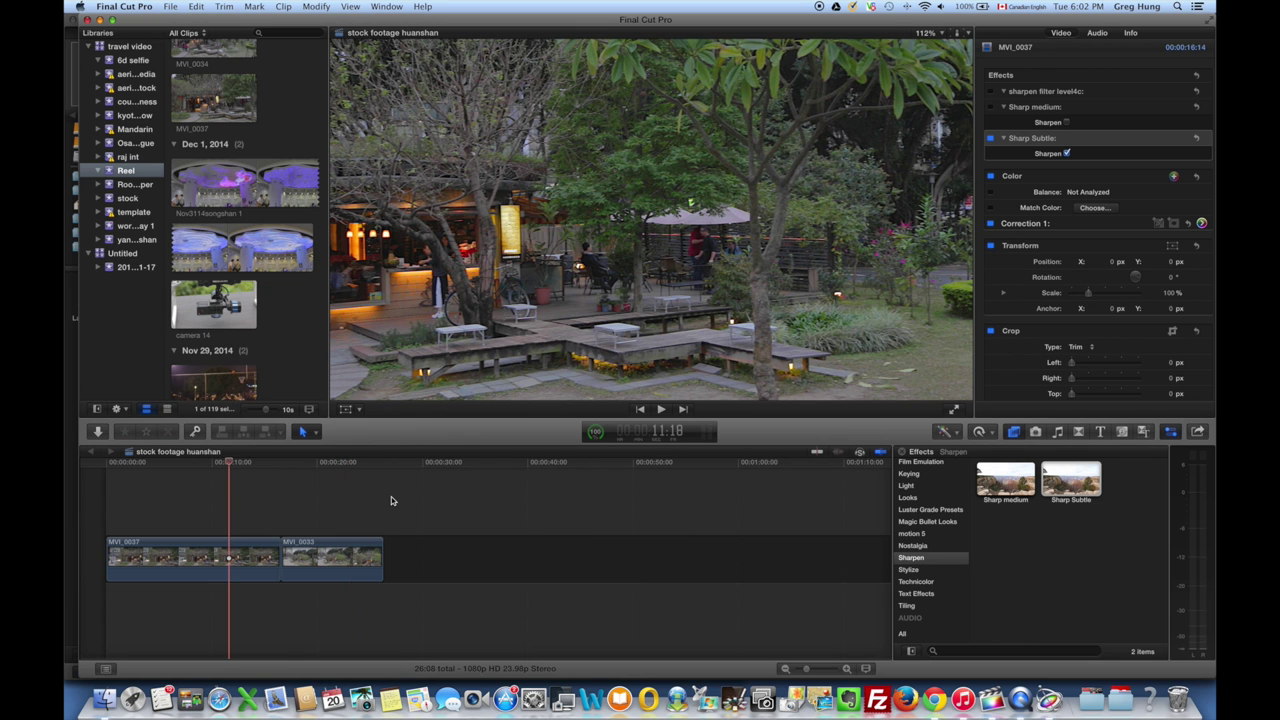
- Disable Sharp Subtle on MVI_0037 and check MVI_0033's effects at several playhead positions
{"action": "left_click", "coordinate": [244, 545]}
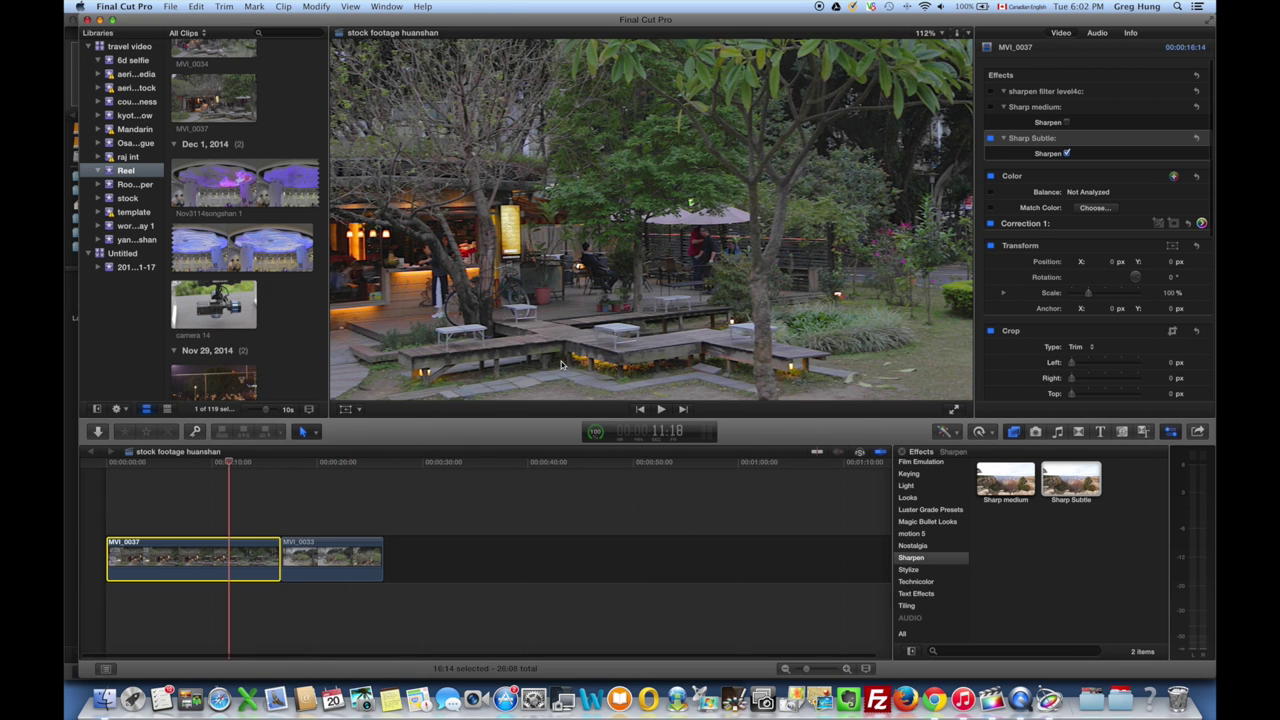
{"action": "left_click", "coordinate": [989, 139]}
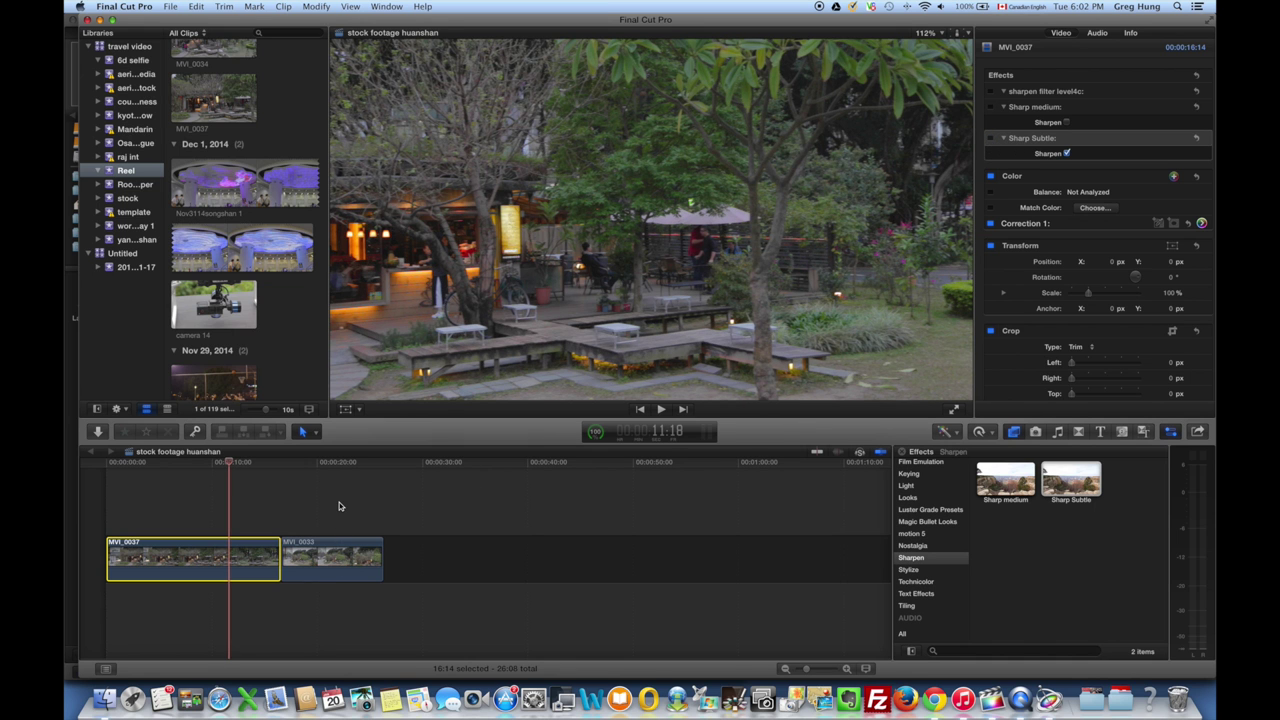
{"action": "left_click", "coordinate": [339, 502]}
{"action": "left_click", "coordinate": [269, 497]}
{"action": "left_click", "coordinate": [234, 494]}
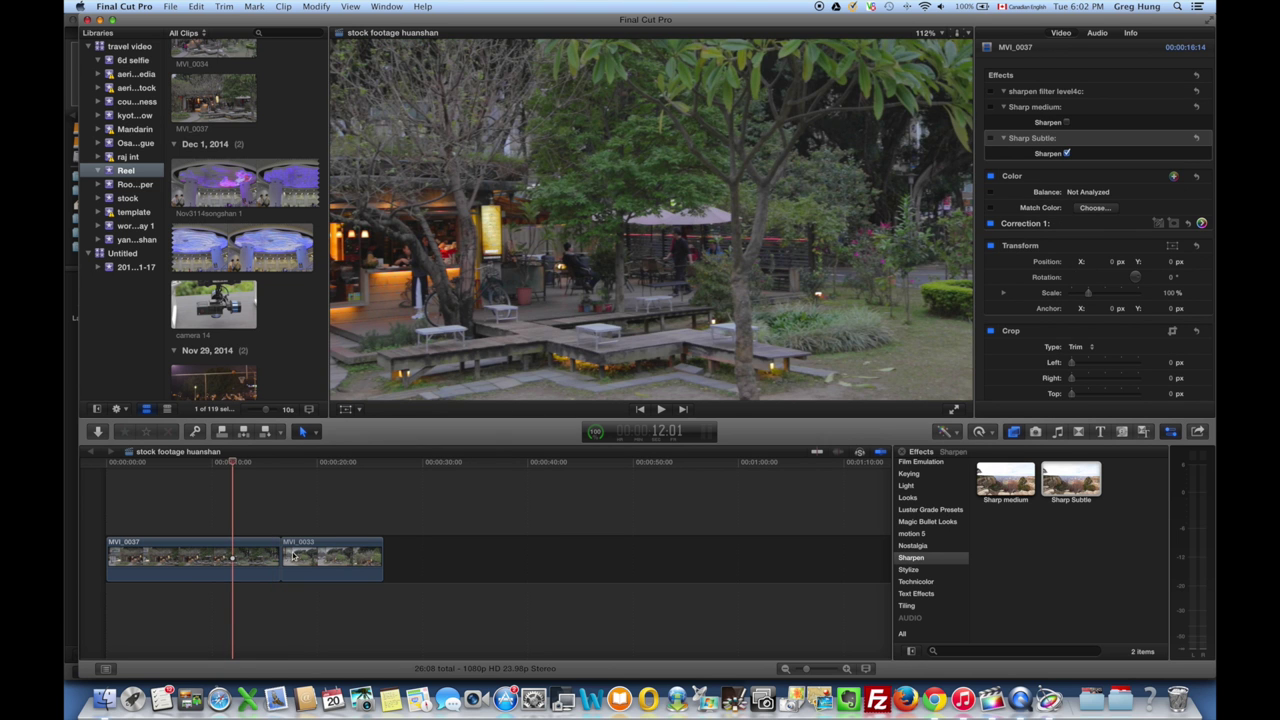
{"action": "left_click", "coordinate": [330, 556]}
{"action": "left_click", "coordinate": [333, 510]}
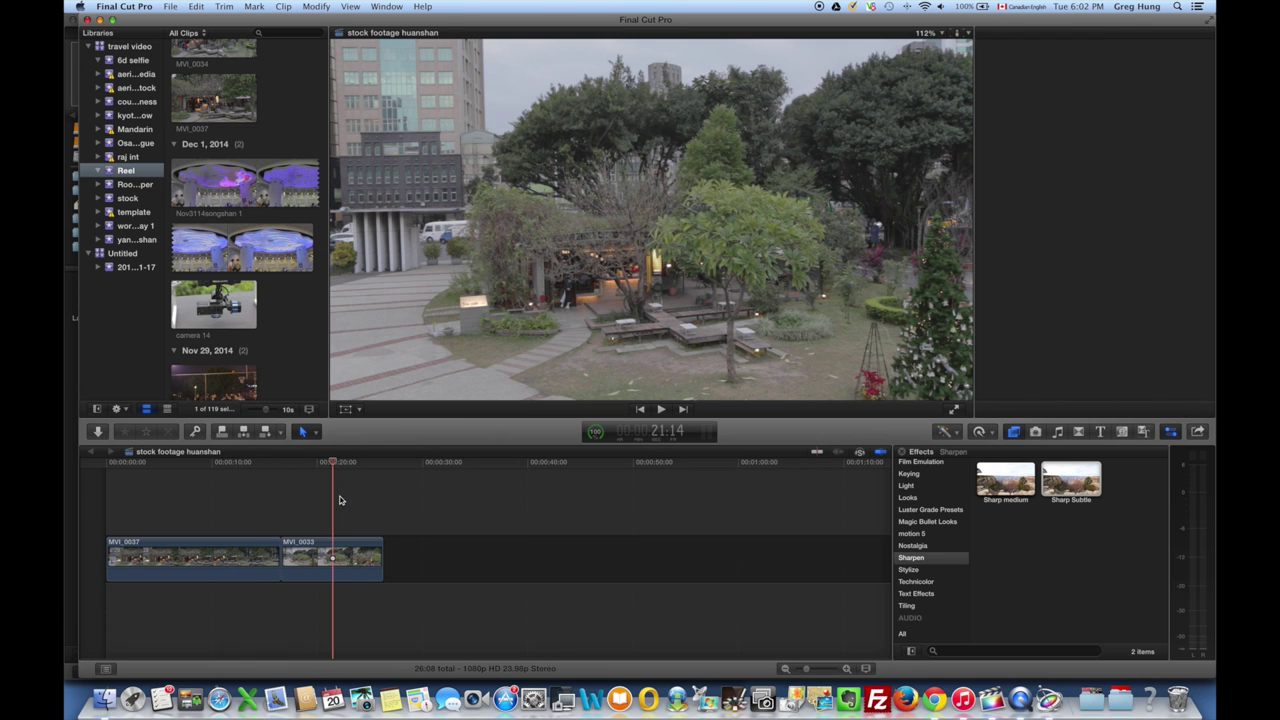
- Marquee-select MVI_0037 and MVI_0033 and combine them into compound clip 'stock footage huanshan Clip'
{"action": "left_click_drag", "start_coordinate": [202, 490], "coordinate": [314, 557]}
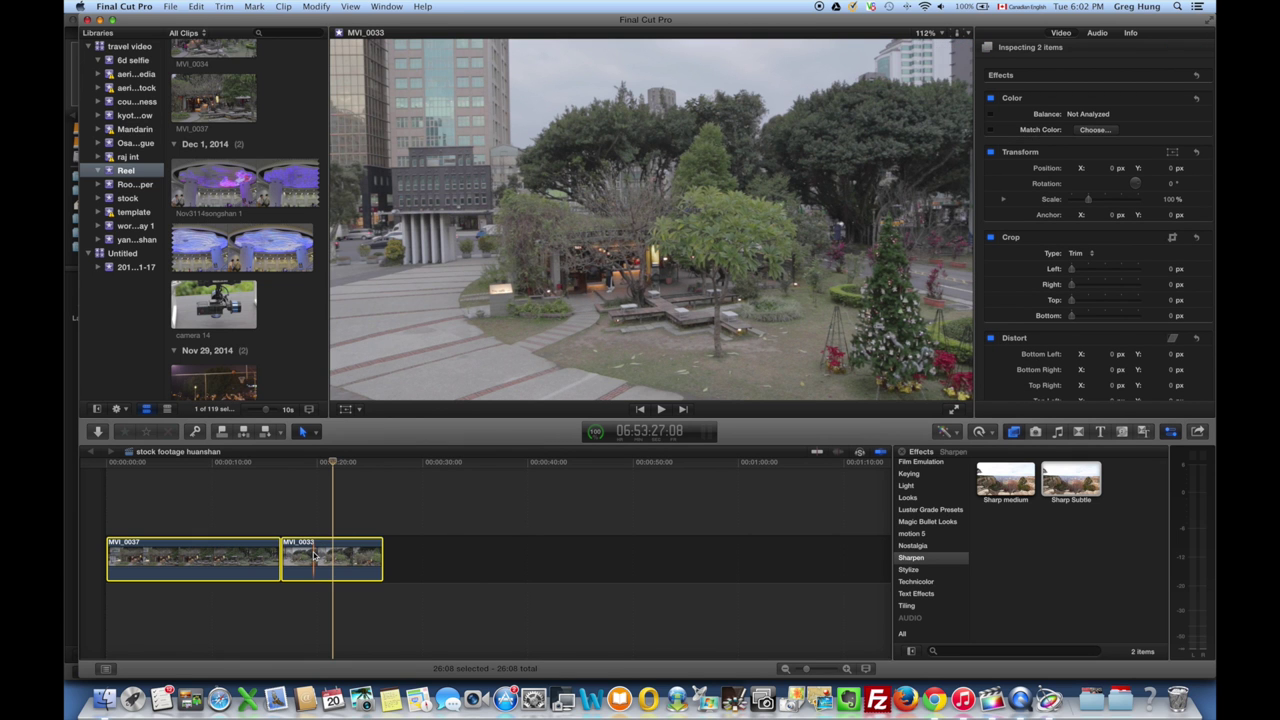
{"action": "right_click", "coordinate": [314, 557]}
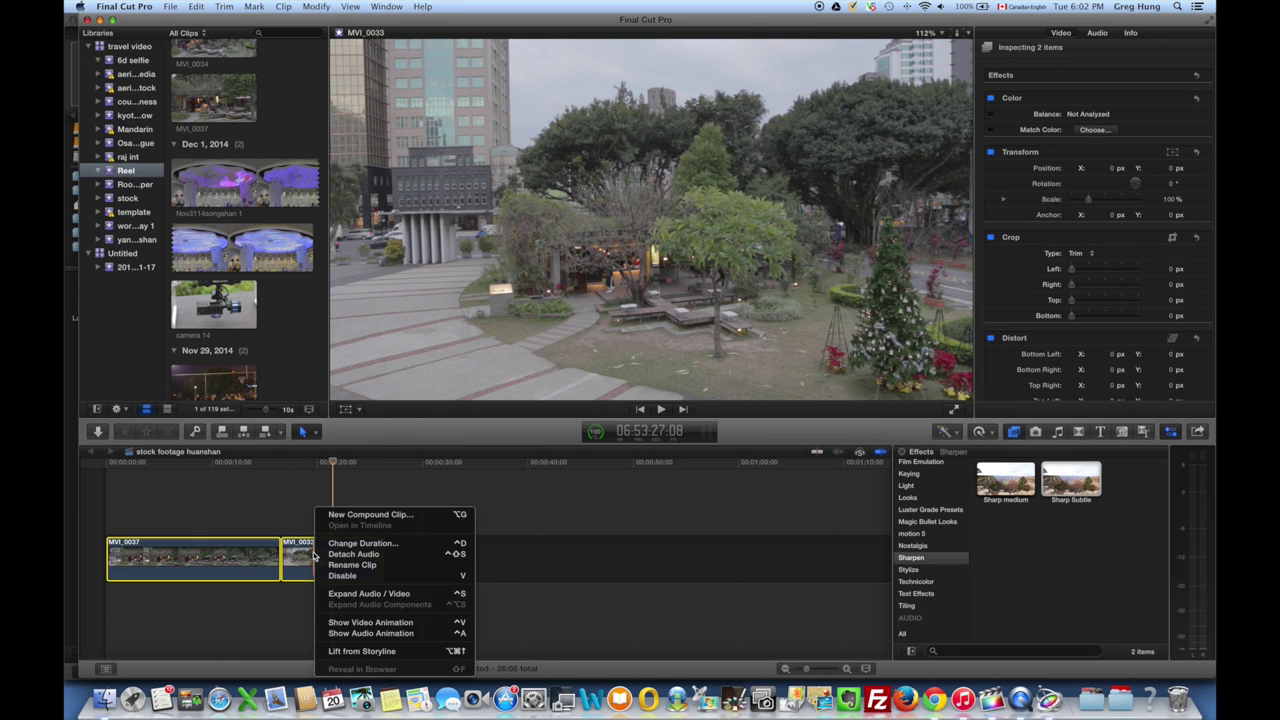
{"action": "left_click", "coordinate": [349, 515]}
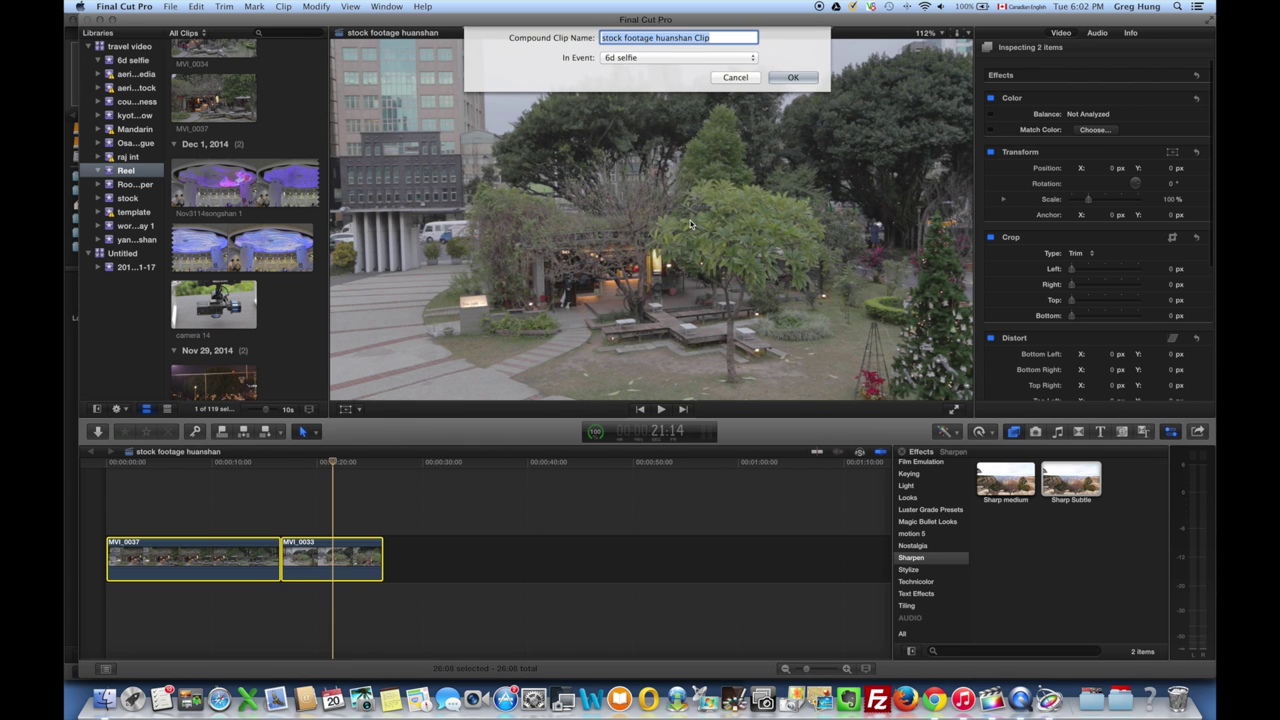
{"action": "left_click", "coordinate": [793, 77]}
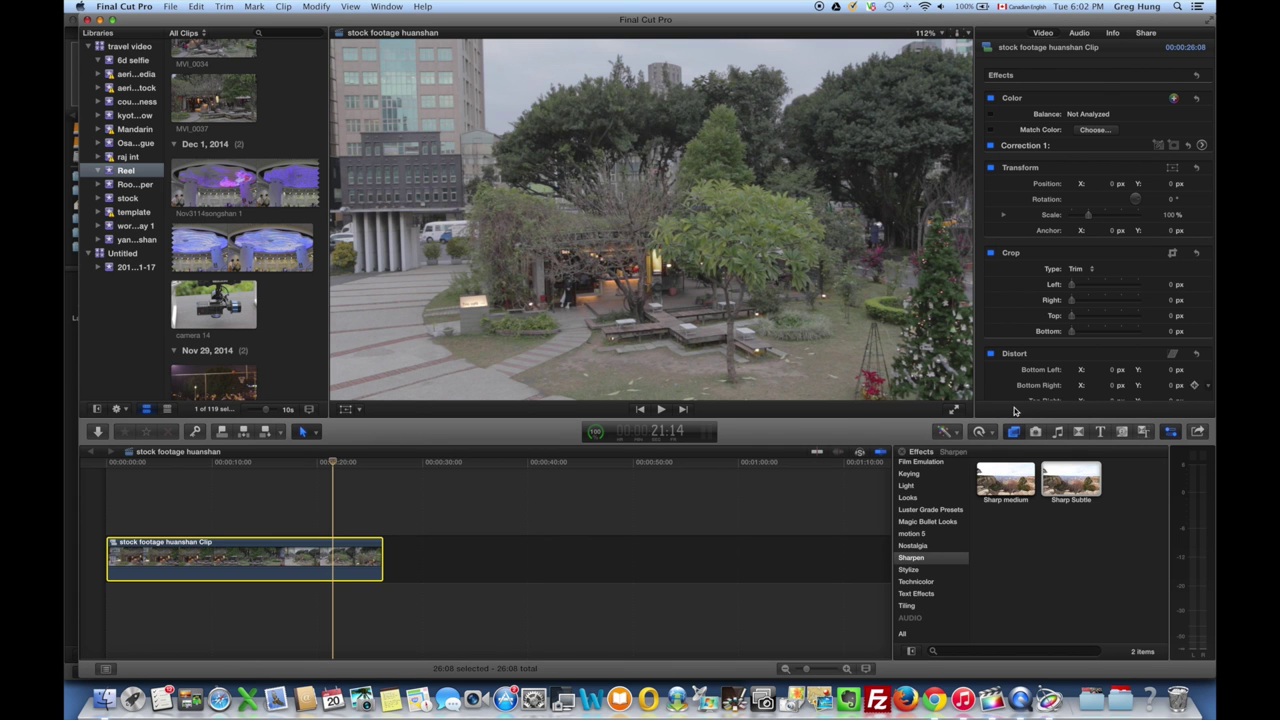
{"action": "left_click", "coordinate": [1068, 484]}
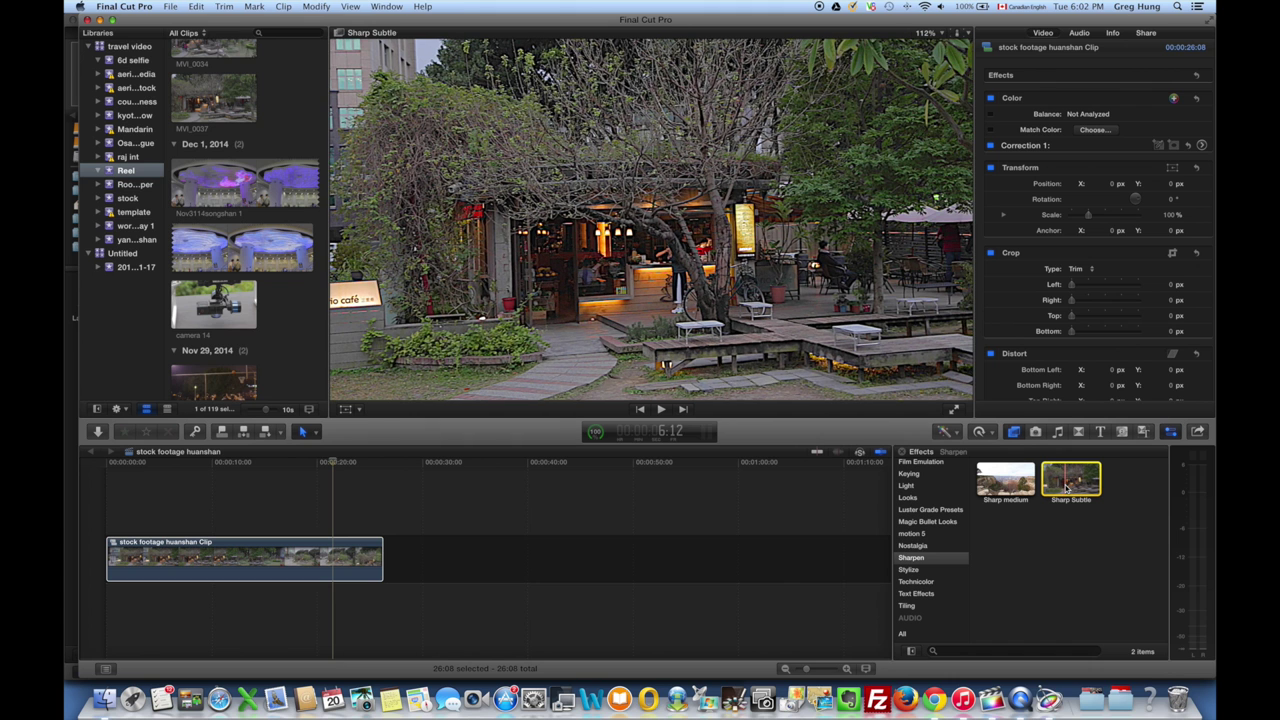
- Drop Sharp Subtle onto the compound clip, play it back, and toggle the effect off and on
{"action": "left_click_drag", "start_coordinate": [1068, 488], "coordinate": [320, 554]}
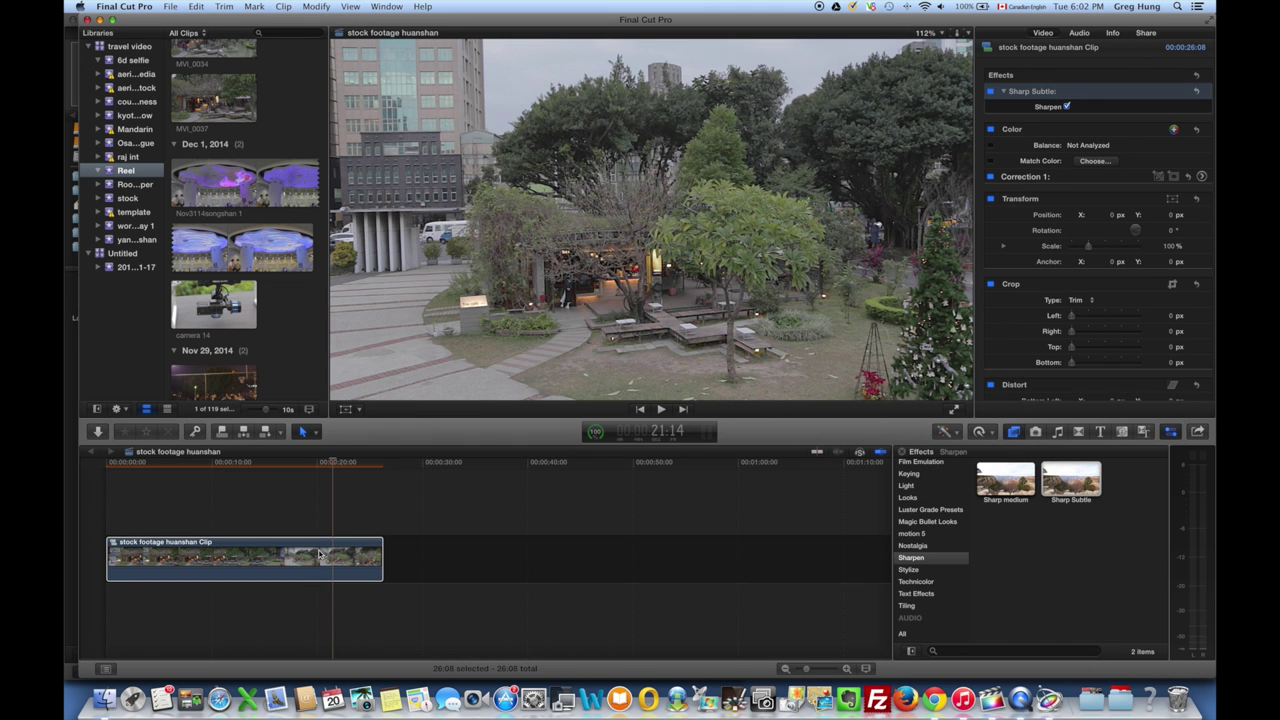
{"action": "left_click", "coordinate": [185, 507]}
{"action": "key", "text": "space"}
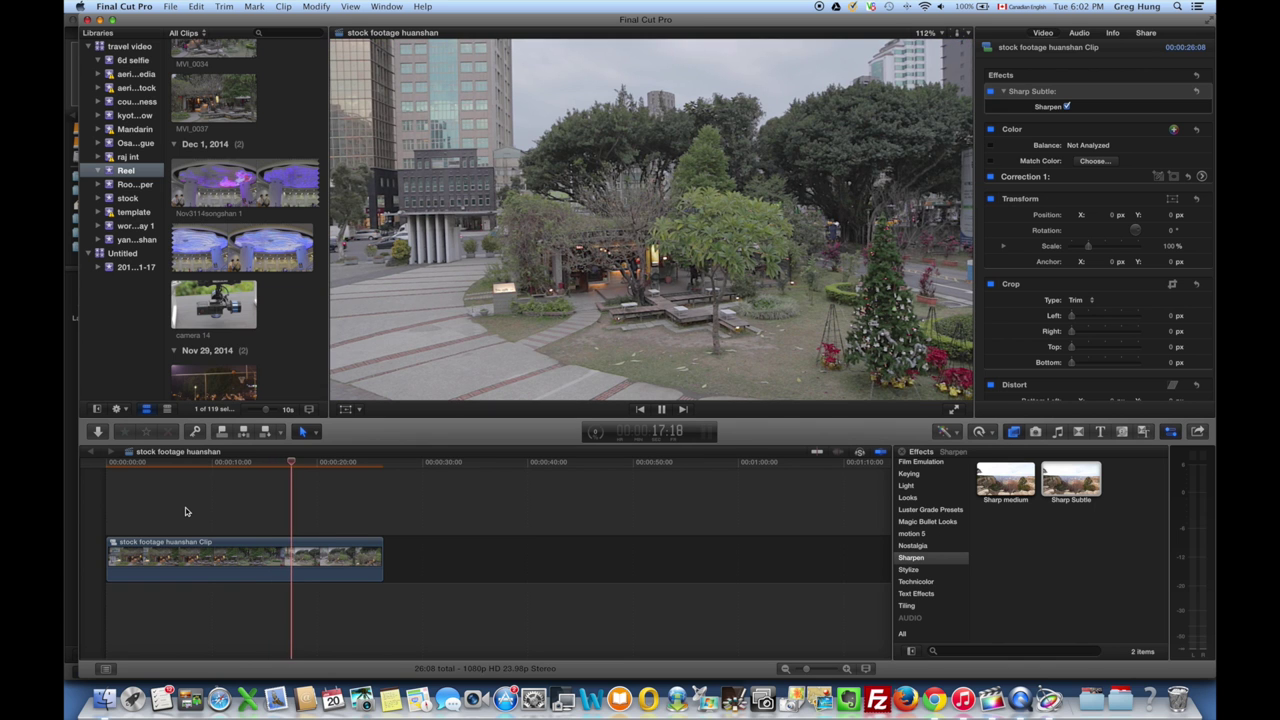
{"action": "key", "text": "space"}
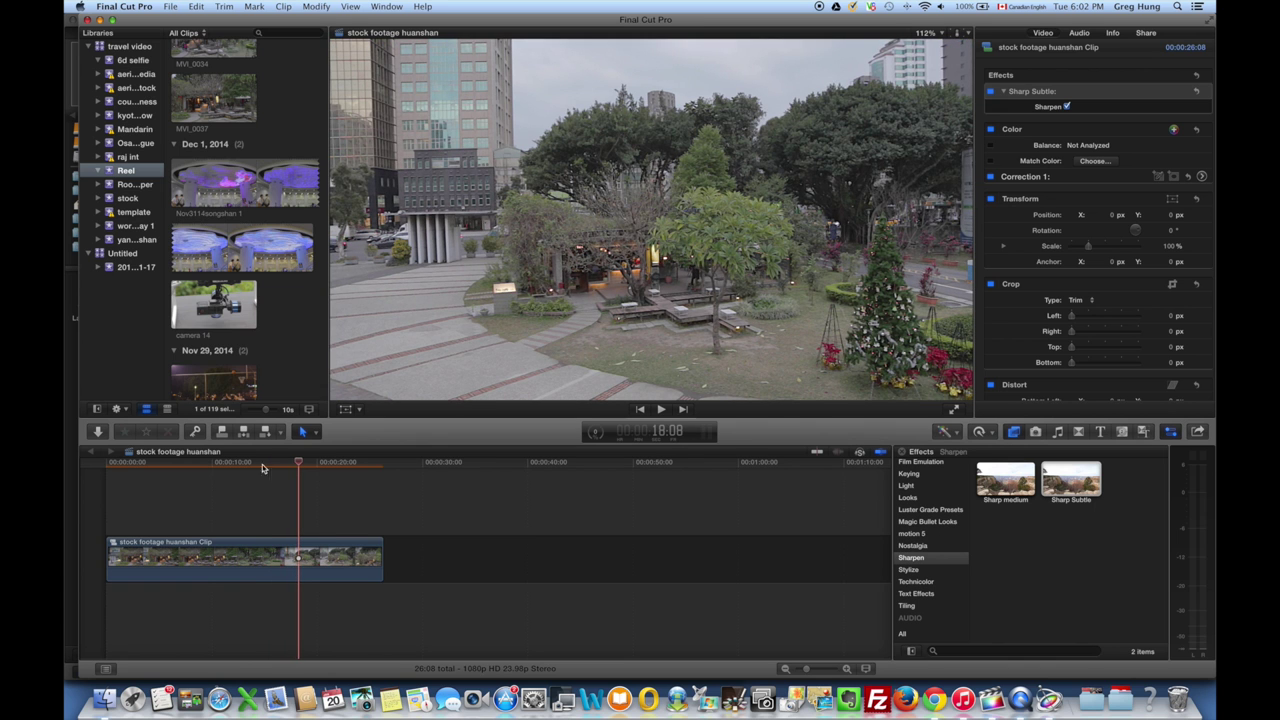
{"action": "left_click", "coordinate": [990, 93]}
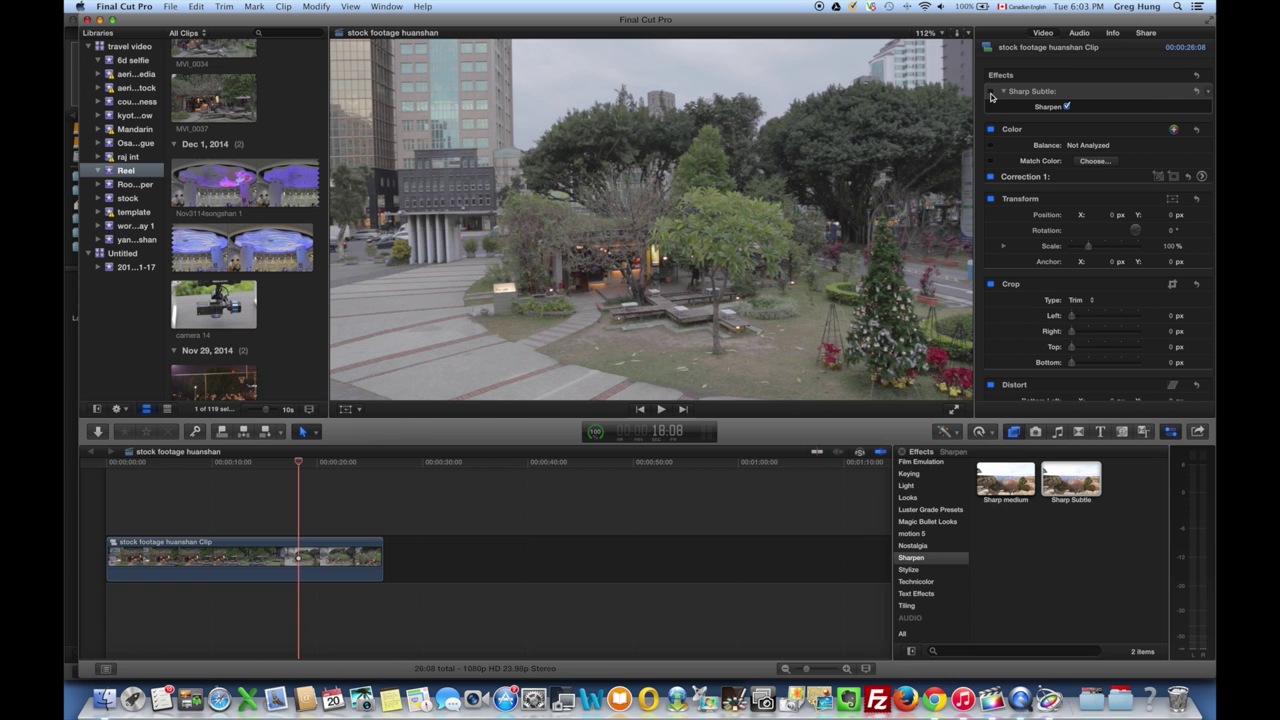
{"action": "left_click", "coordinate": [990, 93]}
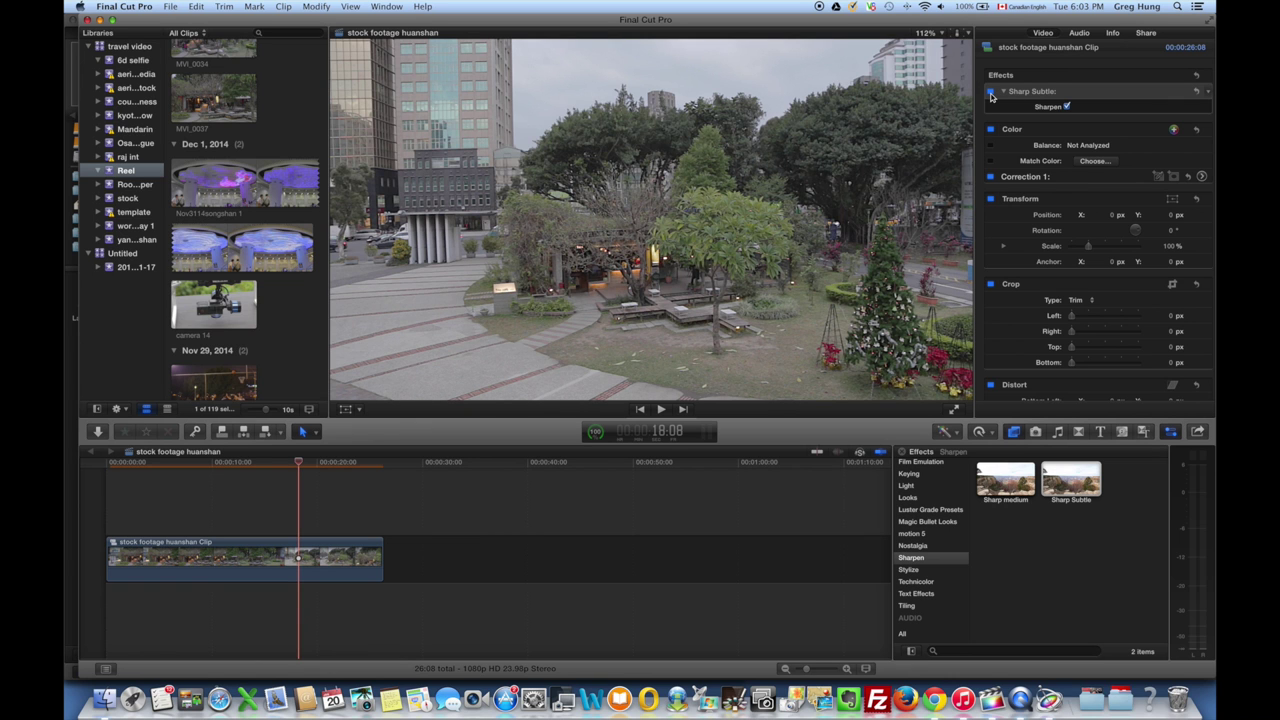